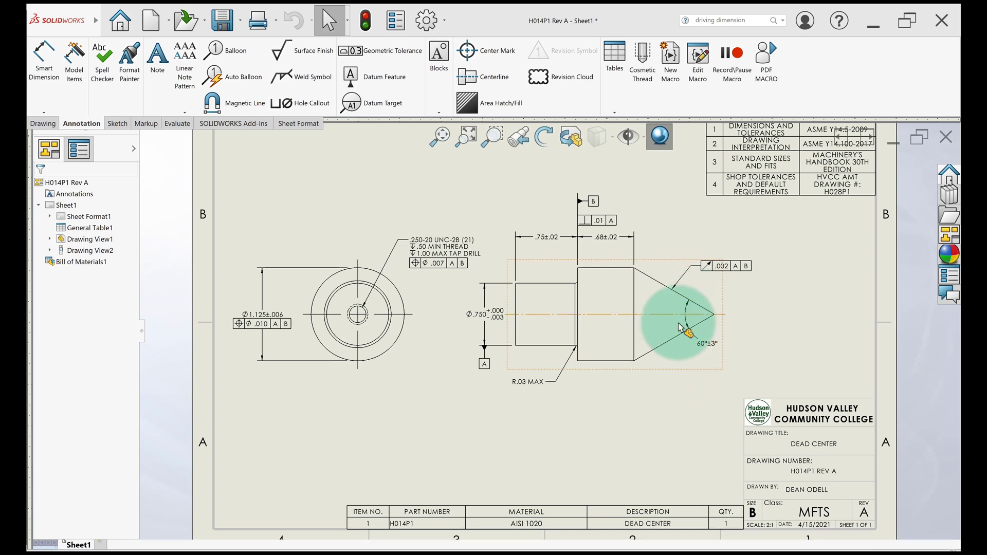
- Change the 60° cone angle dimension to 30° and rebuild the drawing
{"action": "left_click", "coordinate": [702, 344]}
{"action": "double_click", "coordinate": [703, 344]}
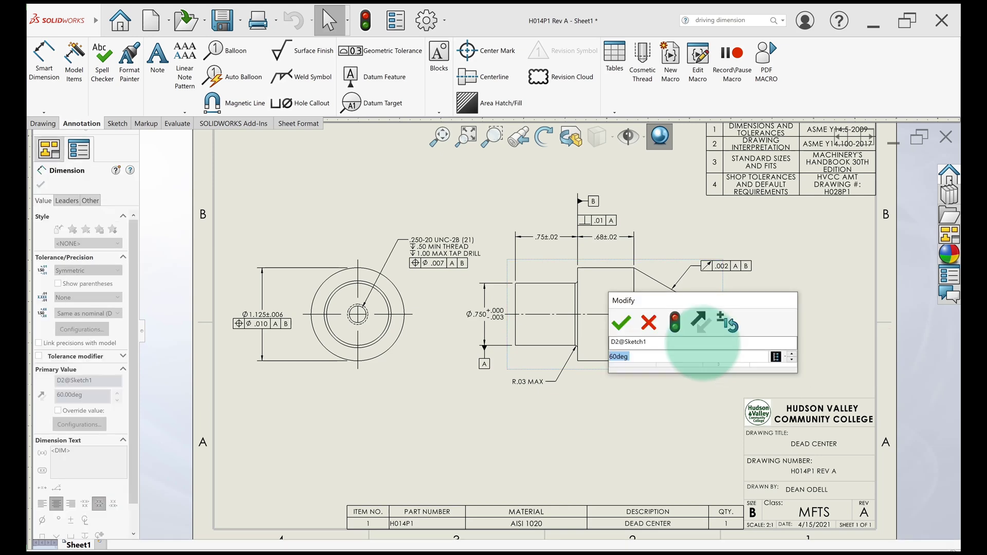
{"action": "key", "text": "Return"}
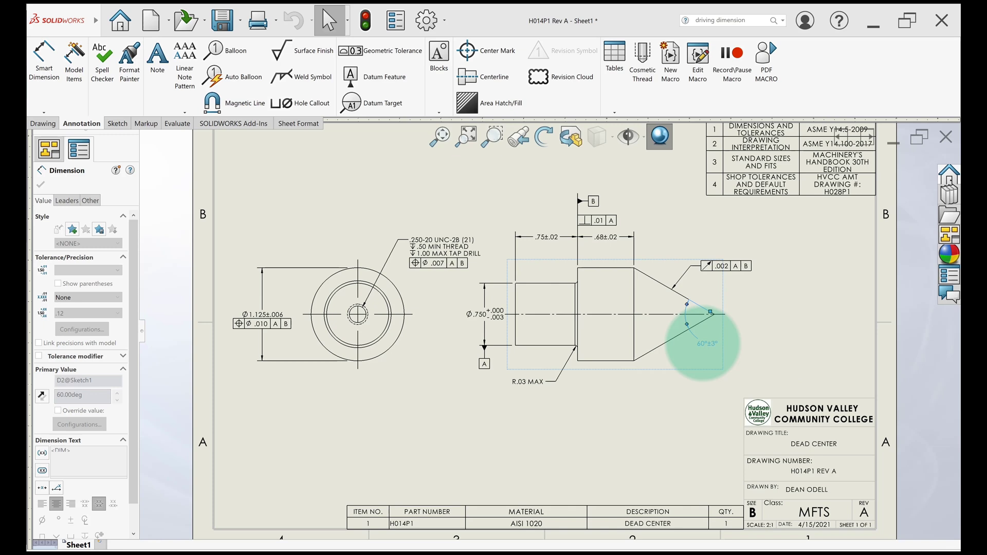
{"action": "left_click", "coordinate": [364, 21]}
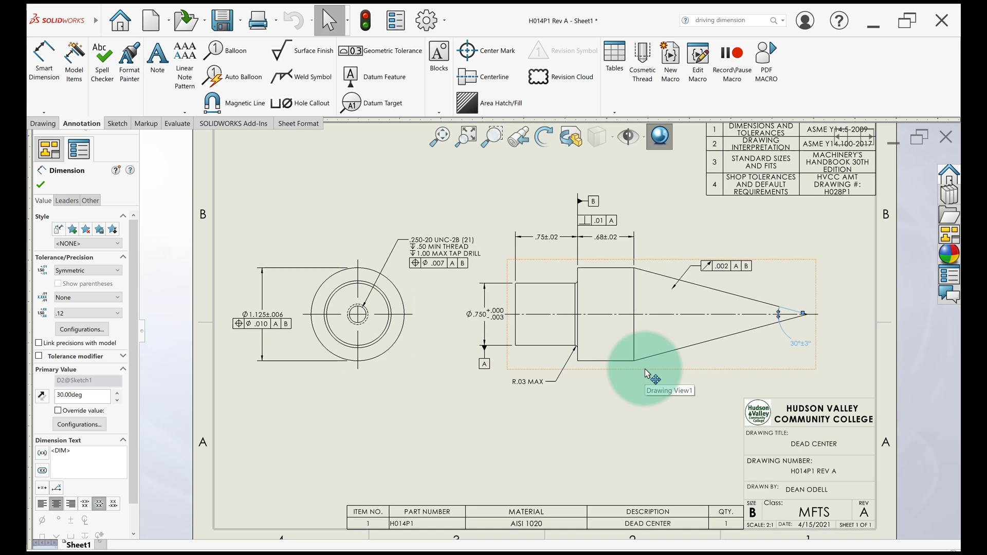
- Dimension the 150° angle between the upper and lower sloped cone edges above the tip
{"action": "left_click", "coordinate": [426, 386]}
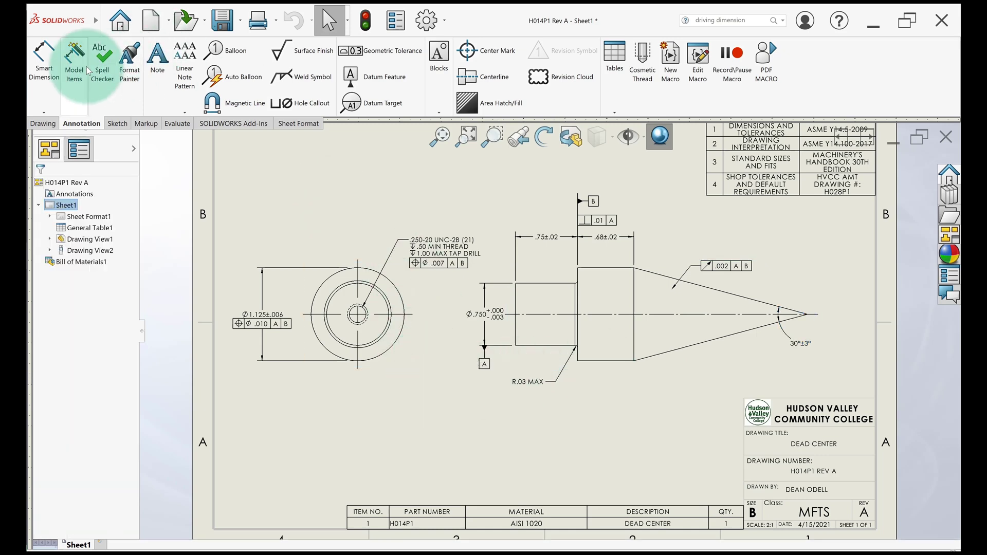
{"action": "left_click", "coordinate": [45, 76]}
{"action": "left_click", "coordinate": [726, 293]}
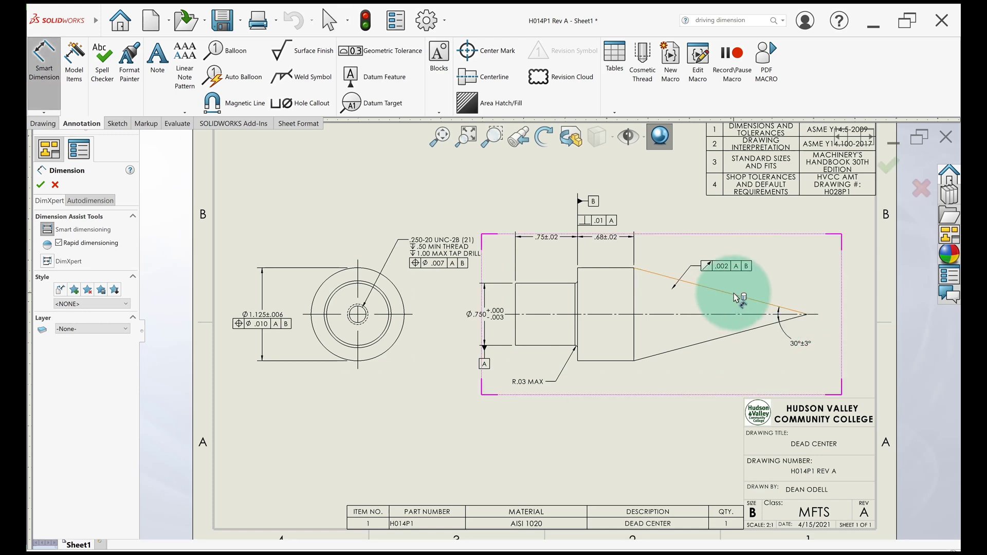
{"action": "left_click", "coordinate": [724, 339]}
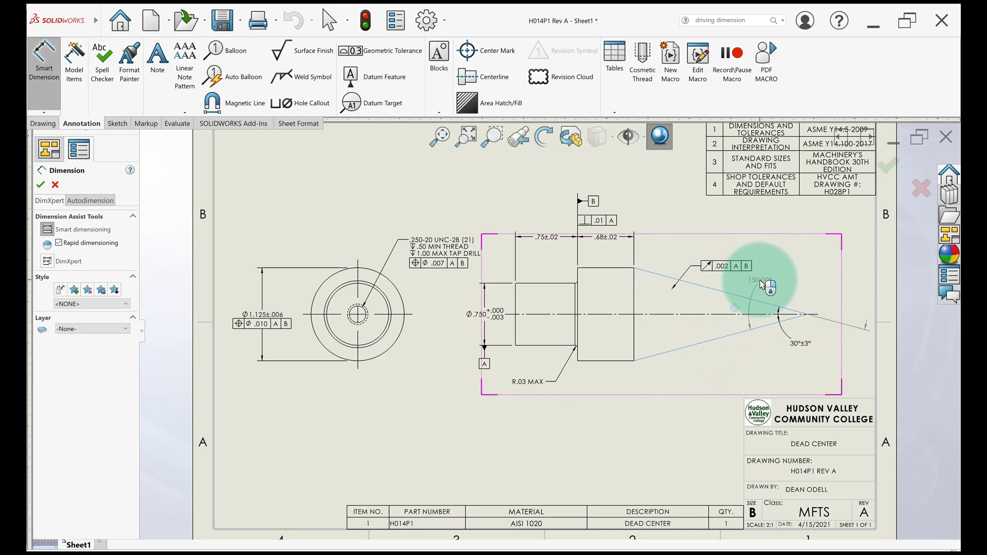
{"action": "left_click", "coordinate": [760, 282]}
{"action": "left_click_drag", "start_coordinate": [756, 247], "coordinate": [764, 286]}
{"action": "left_click", "coordinate": [760, 282]}
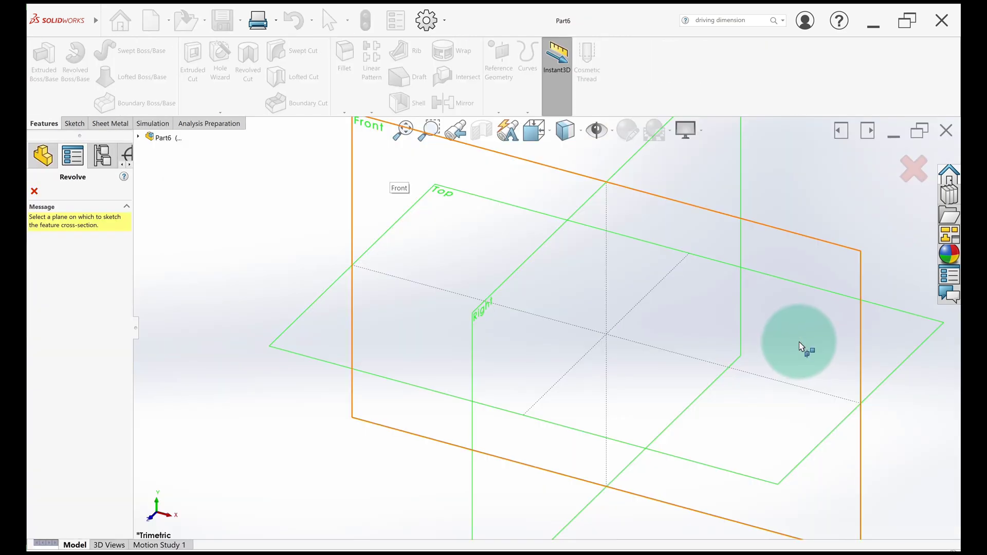
- Start a Front-plane sketch and draw the top horizontal edge and sloped cone edge
{"action": "left_click", "coordinate": [799, 343]}
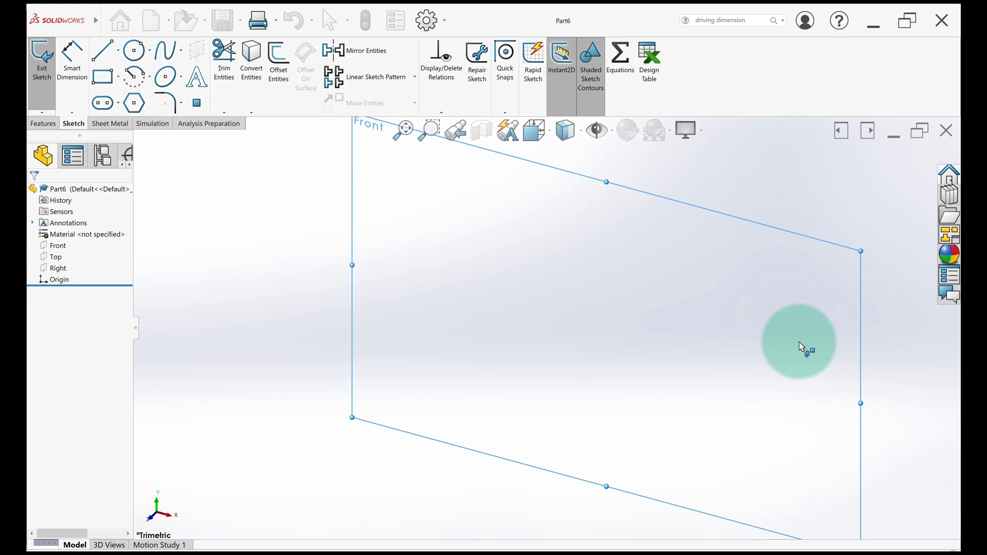
{"action": "left_click", "coordinate": [98, 57]}
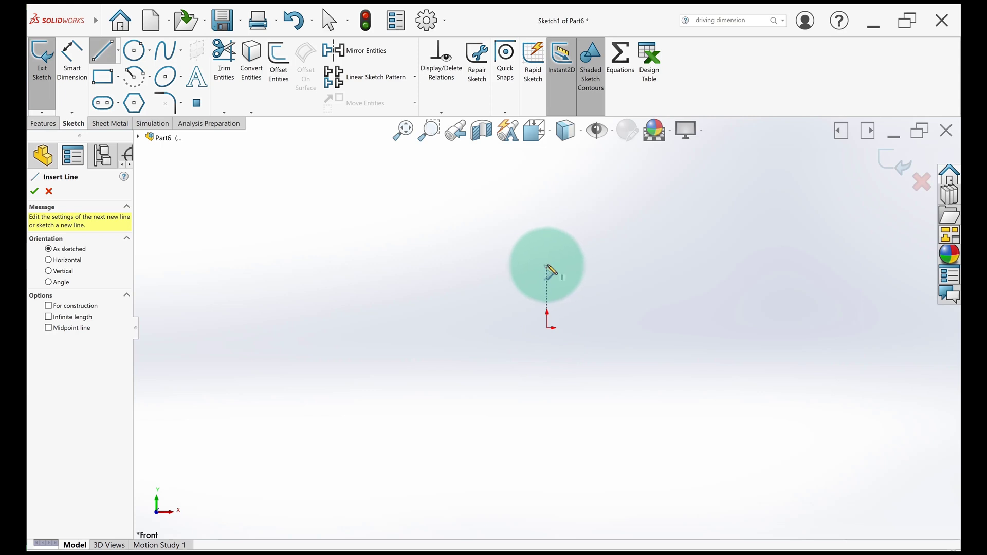
{"action": "left_click", "coordinate": [547, 264]}
{"action": "left_click", "coordinate": [592, 264]}
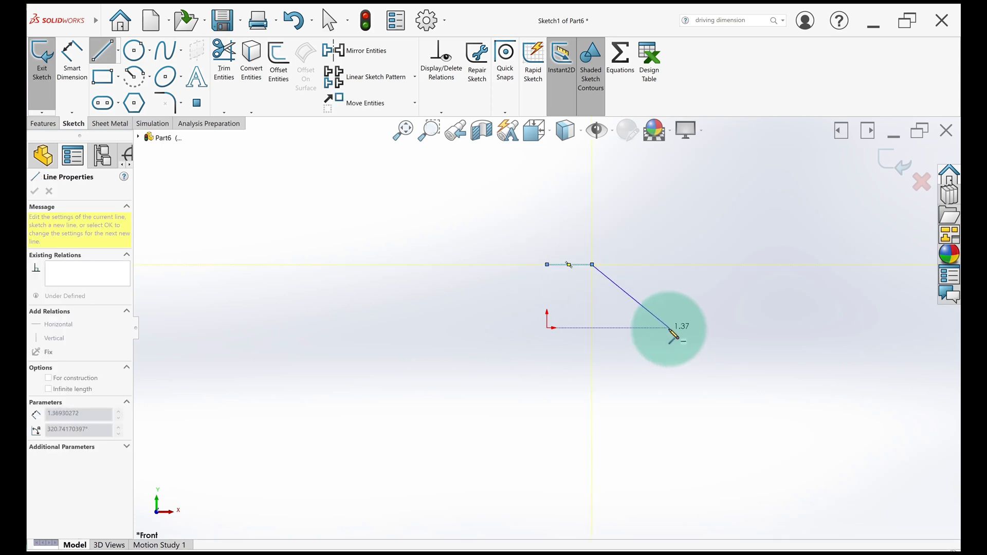
{"action": "left_click", "coordinate": [670, 328]}
{"action": "key", "text": "Escape"}
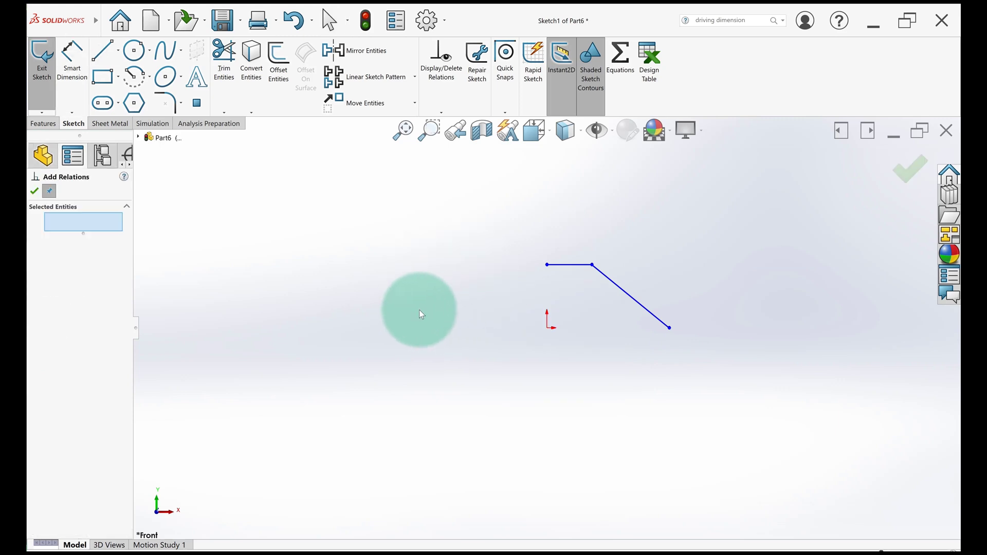
- Draw the vertical step, lower edge, left edge and base centreline to close the profile
{"action": "right_click_drag", "start_coordinate": [418, 310], "coordinate": [373, 304]}
{"action": "left_click", "coordinate": [546, 265]}
{"action": "left_click", "coordinate": [546, 296]}
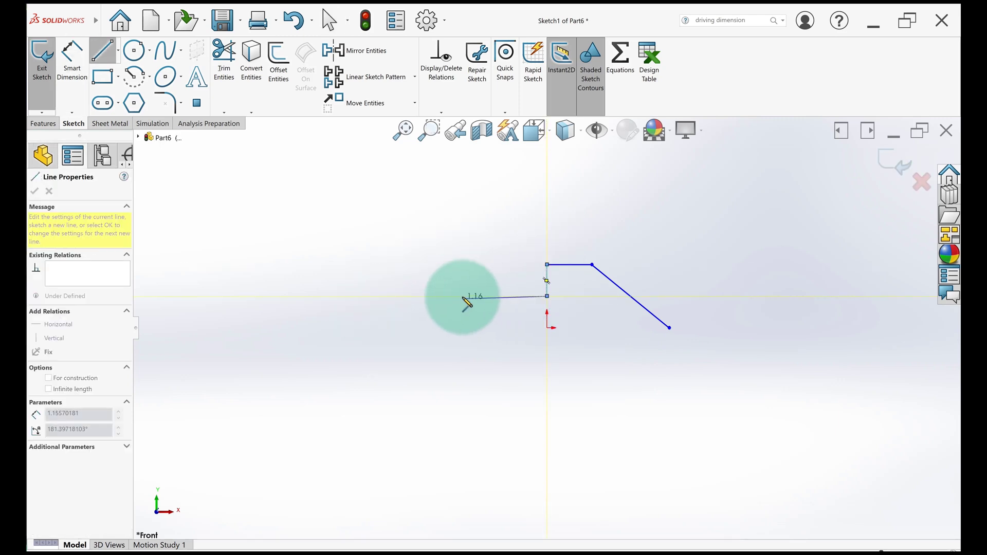
{"action": "left_click", "coordinate": [463, 296]}
{"action": "double_click", "coordinate": [464, 328]}
{"action": "left_click", "coordinate": [463, 327]}
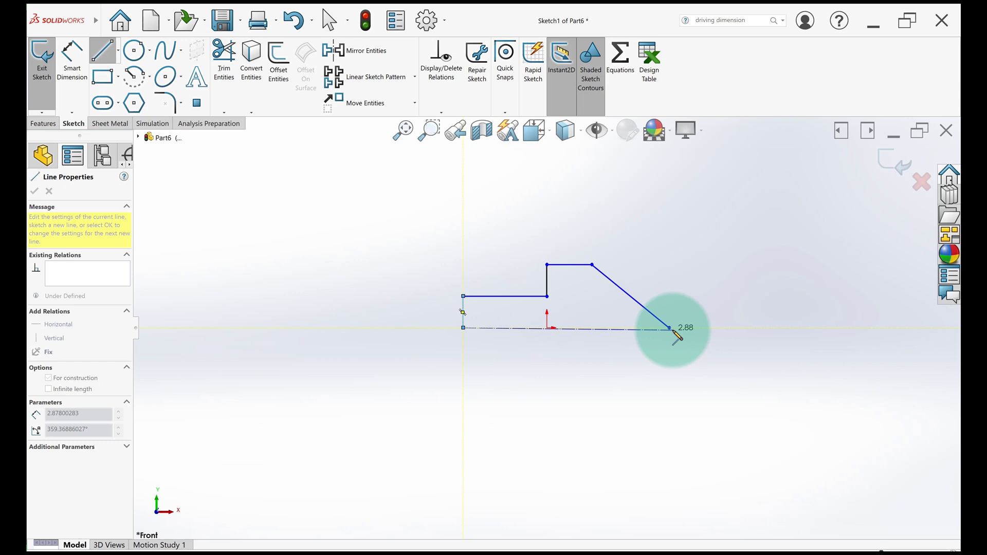
{"action": "left_click", "coordinate": [669, 327]}
{"action": "key", "text": "Escape"}
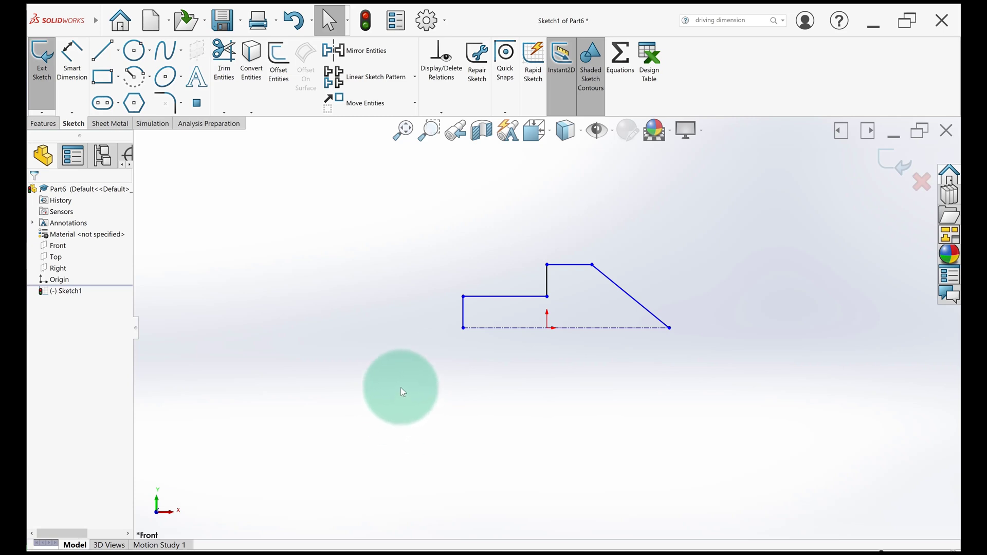
- Dimension the lower horizontal edge 1.00 and the top horizontal edge 2.00
{"action": "key", "text": "d"}
{"action": "left_click", "coordinate": [493, 297]}
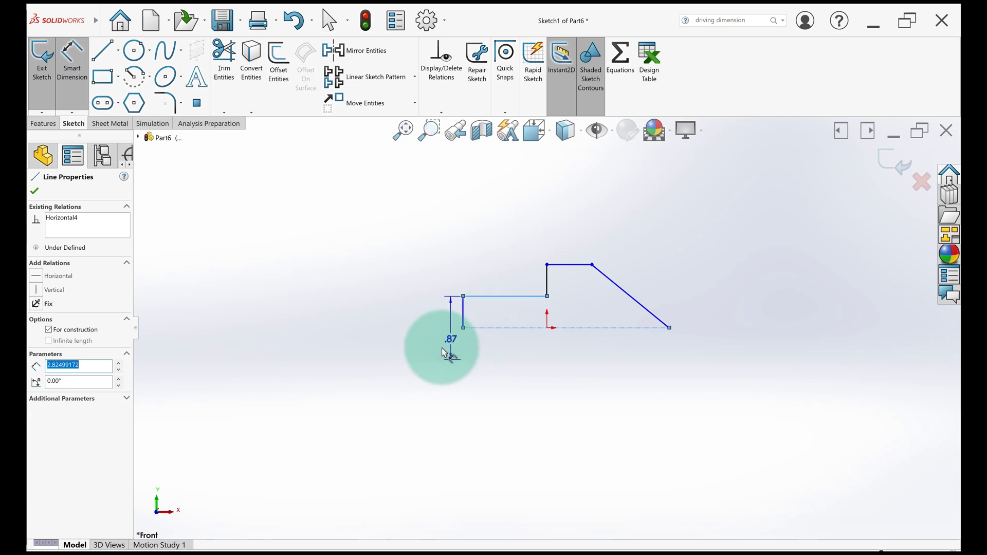
{"action": "left_click", "coordinate": [427, 364]}
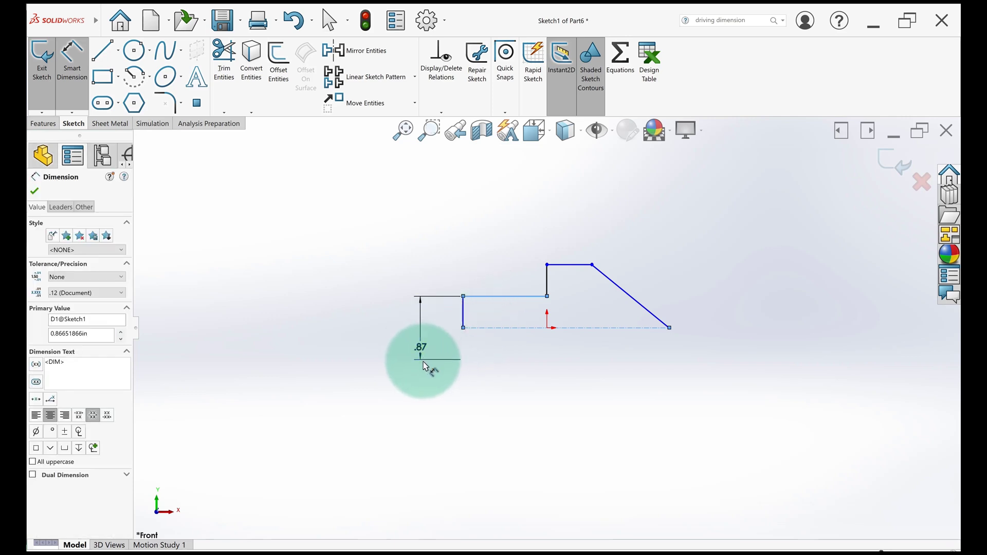
{"action": "type", "text": "1"}
{"action": "left_click", "coordinate": [338, 327]}
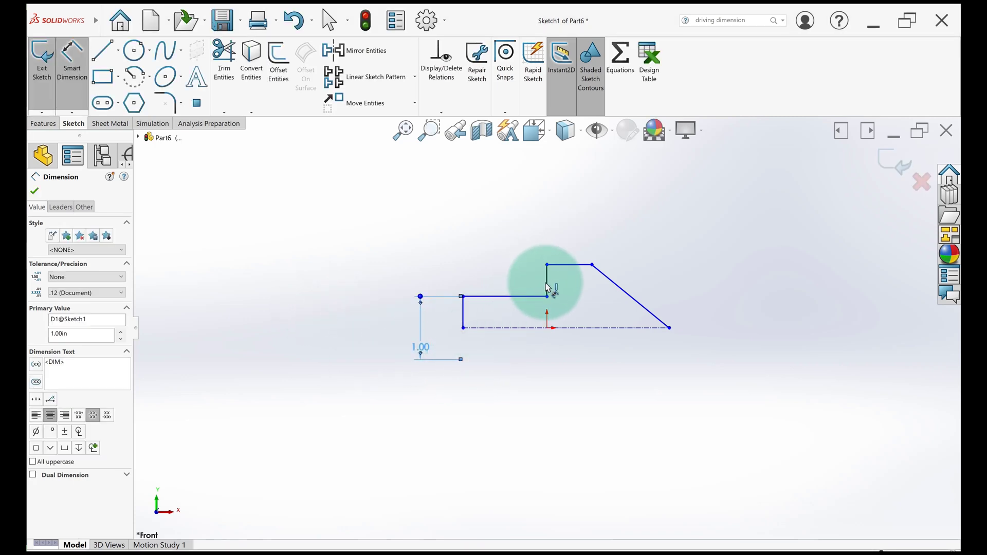
{"action": "left_click", "coordinate": [566, 265]}
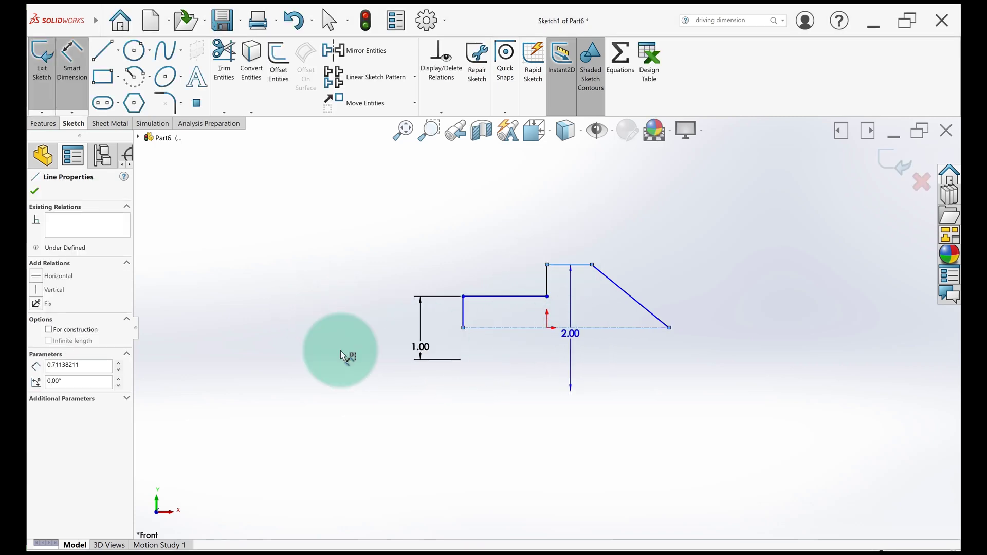
{"action": "left_click", "coordinate": [316, 353]}
{"action": "left_click", "coordinate": [232, 334]}
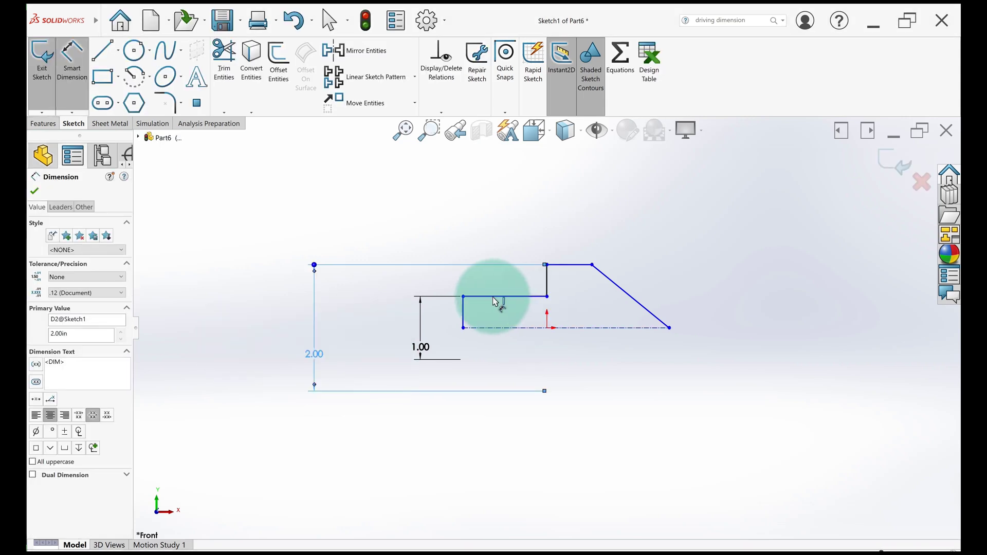
- Dimension the step length 1.00 and the top edge length .50
{"action": "left_click", "coordinate": [502, 296]}
{"action": "left_click", "coordinate": [503, 221]}
{"action": "type", "text": "15"}
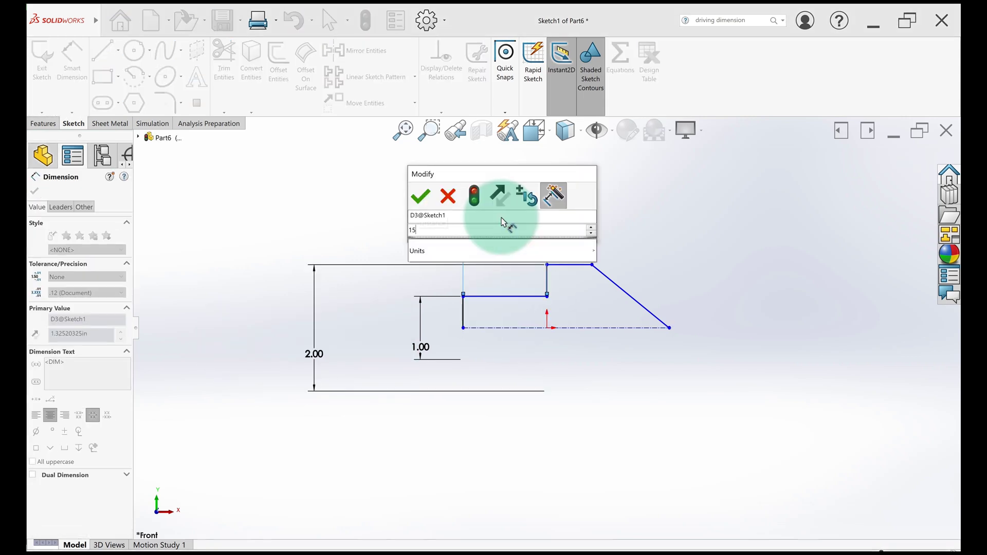
{"action": "key", "text": "Return"}
{"action": "left_click", "coordinate": [566, 264]}
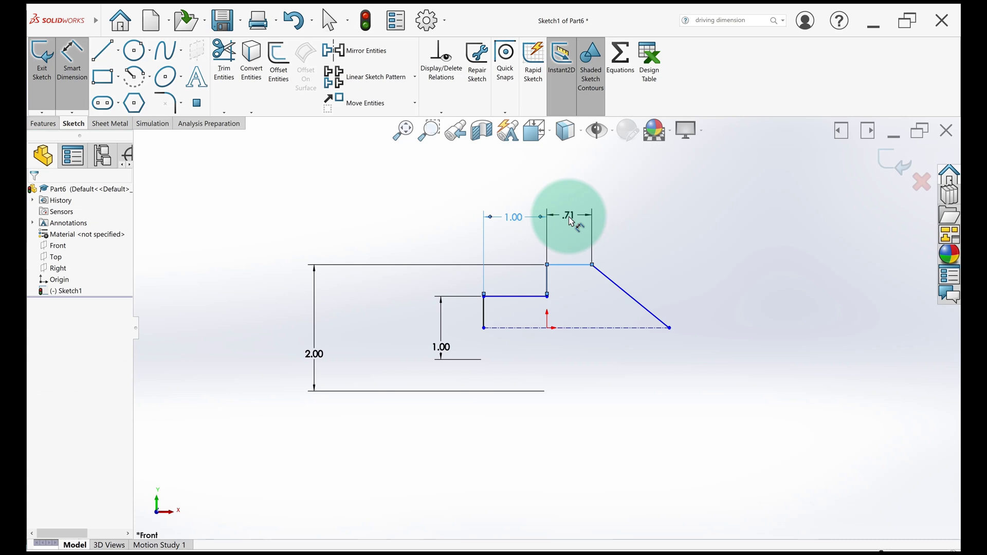
{"action": "left_click", "coordinate": [568, 216]}
{"action": "type", "text": ".5"}
{"action": "key", "text": "Return"}
- Make the horizontal centerline coincident with the sketch origin
{"action": "scroll", "coordinate": [583, 313], "scroll_direction": "down", "scroll_amount": 4}
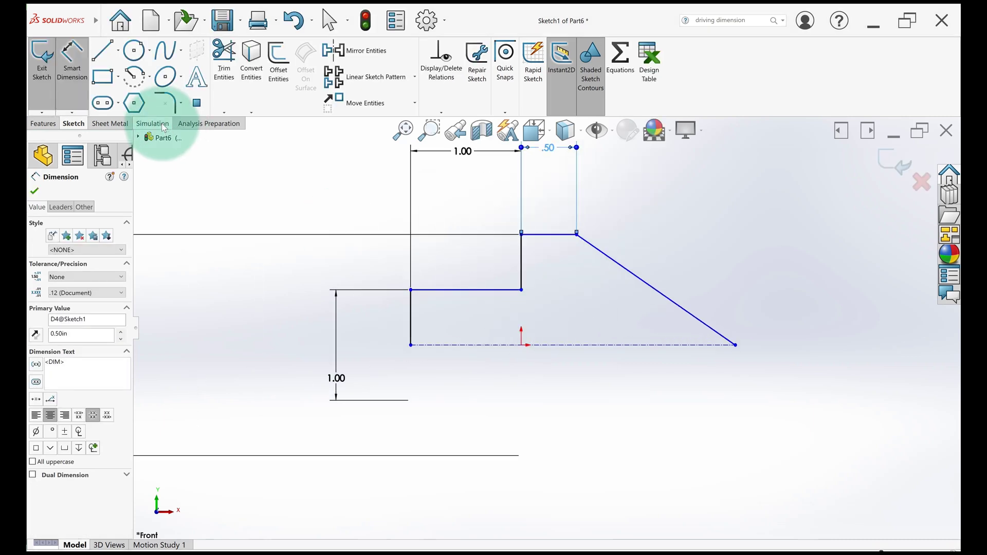
{"action": "scroll", "coordinate": [461, 294], "scroll_direction": "up", "scroll_amount": 3}
{"action": "key", "text": "Escape"}
{"action": "scroll", "coordinate": [524, 334], "scroll_direction": "down", "scroll_amount": 2}
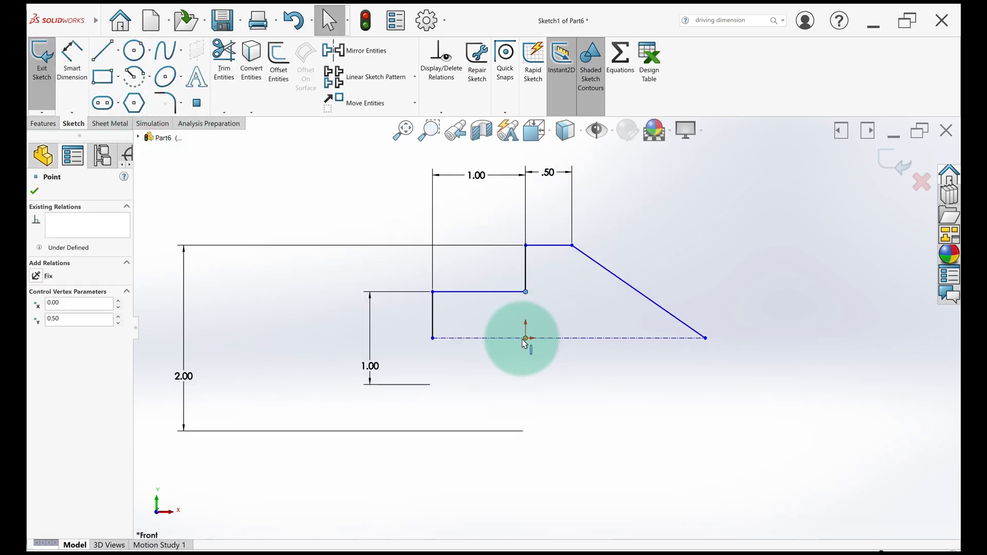
{"action": "left_click", "coordinate": [526, 338]}
{"action": "left_click", "coordinate": [525, 338]}
{"action": "left_click", "coordinate": [570, 421]}
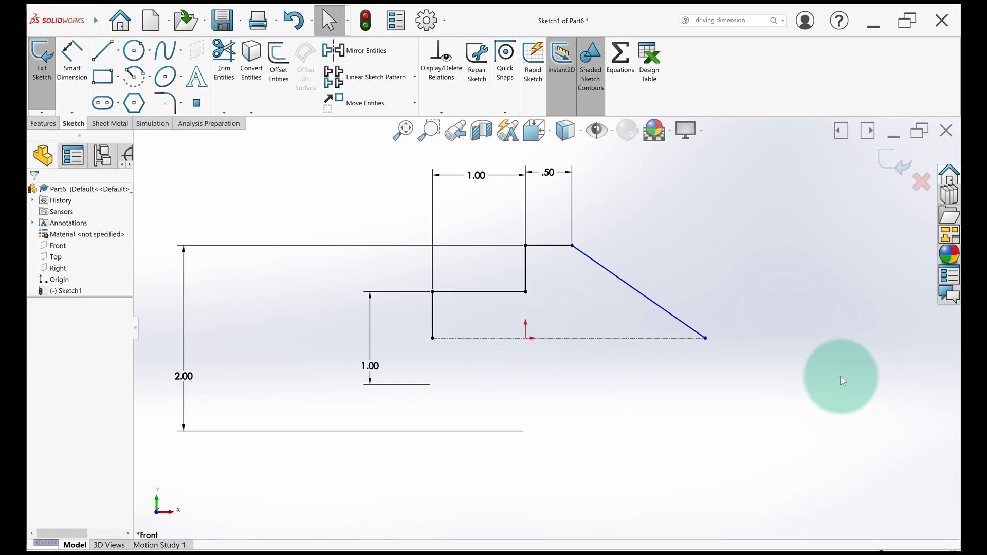
- Slide the cone tip along the centerline and change the slanted-edge angle from 43.85° to 30°
{"action": "left_click_drag", "start_coordinate": [708, 342], "coordinate": [669, 340]}
{"action": "left_click", "coordinate": [613, 443]}
{"action": "left_click", "coordinate": [74, 59]}
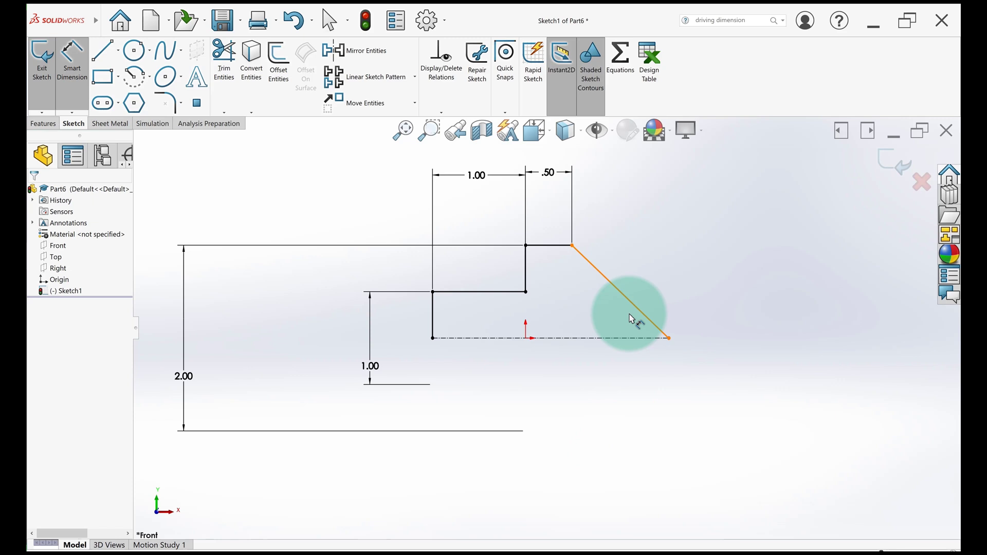
{"action": "left_click", "coordinate": [629, 308]}
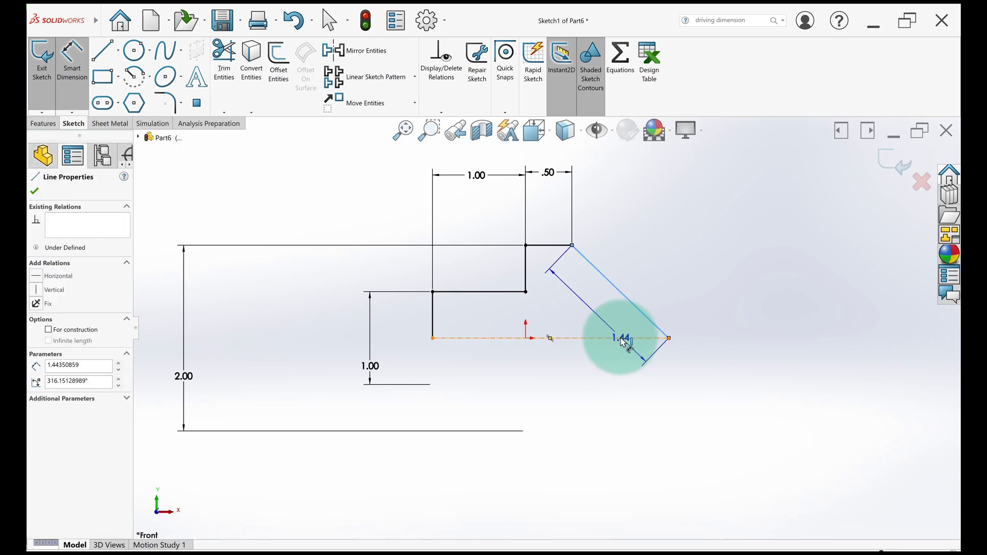
{"action": "left_click", "coordinate": [624, 338]}
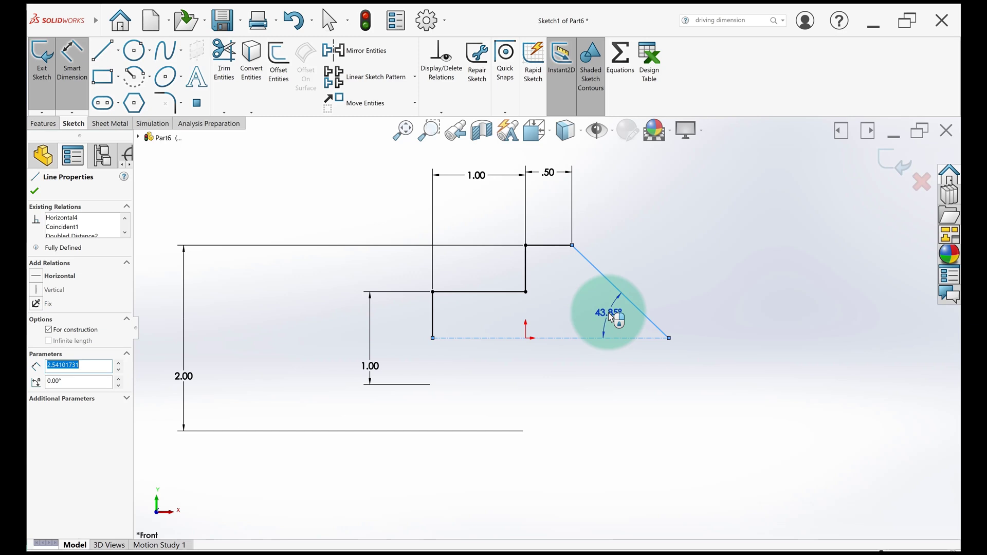
{"action": "key", "text": "Escape"}
{"action": "double_click", "coordinate": [611, 318]}
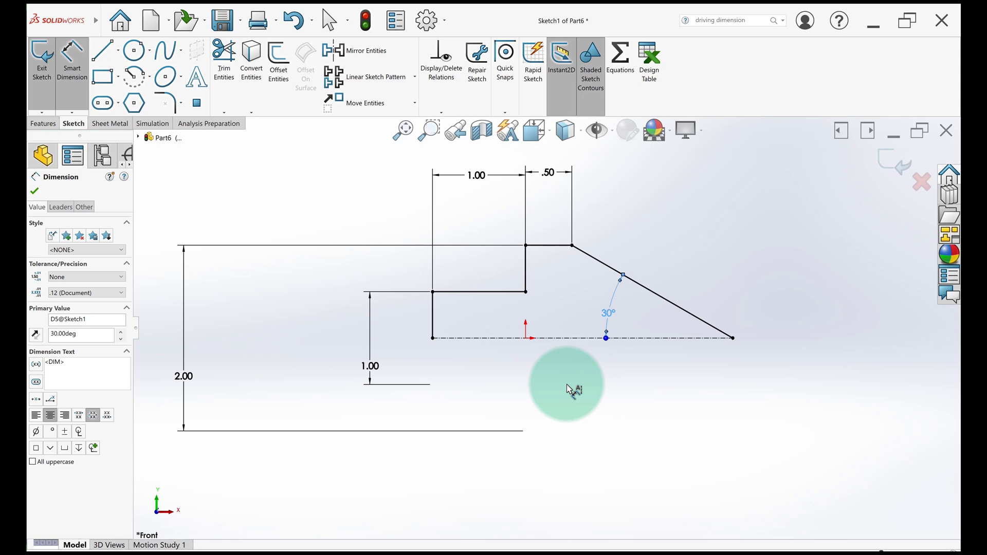
- Delete the 30° dimension and draw construction centerlines from the cone tip below and to the axis
{"action": "left_click", "coordinate": [73, 61]}
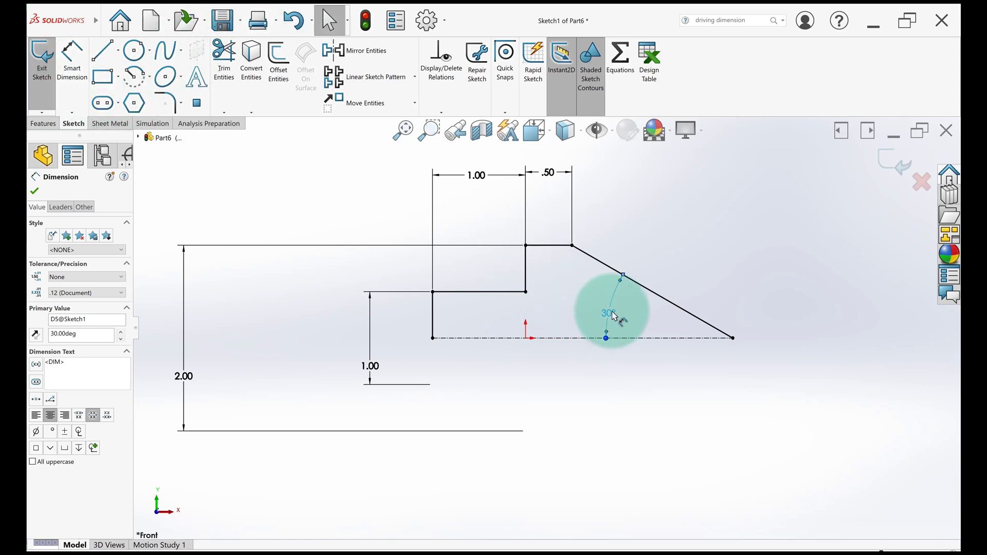
{"action": "key", "text": "Delete"}
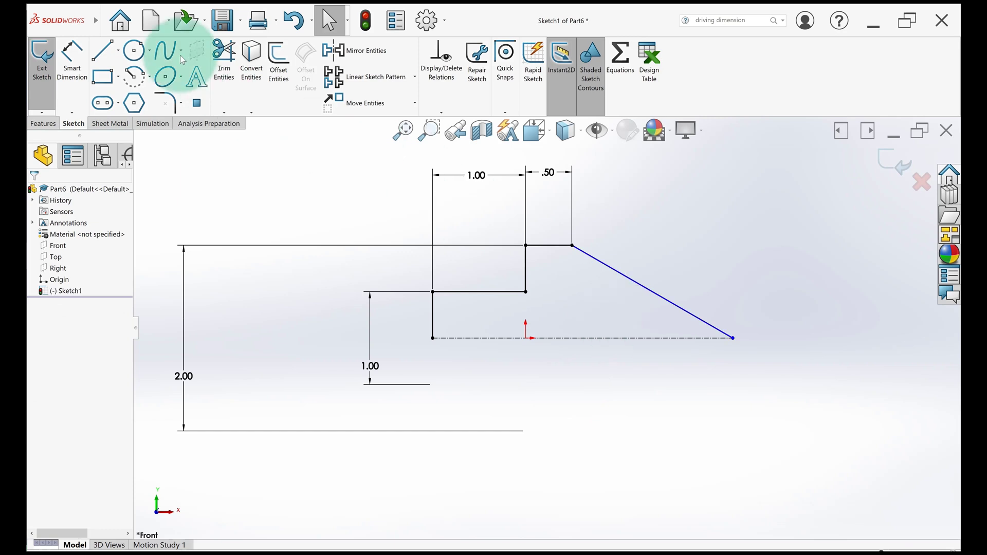
{"action": "left_click", "coordinate": [118, 53]}
{"action": "left_click", "coordinate": [123, 77]}
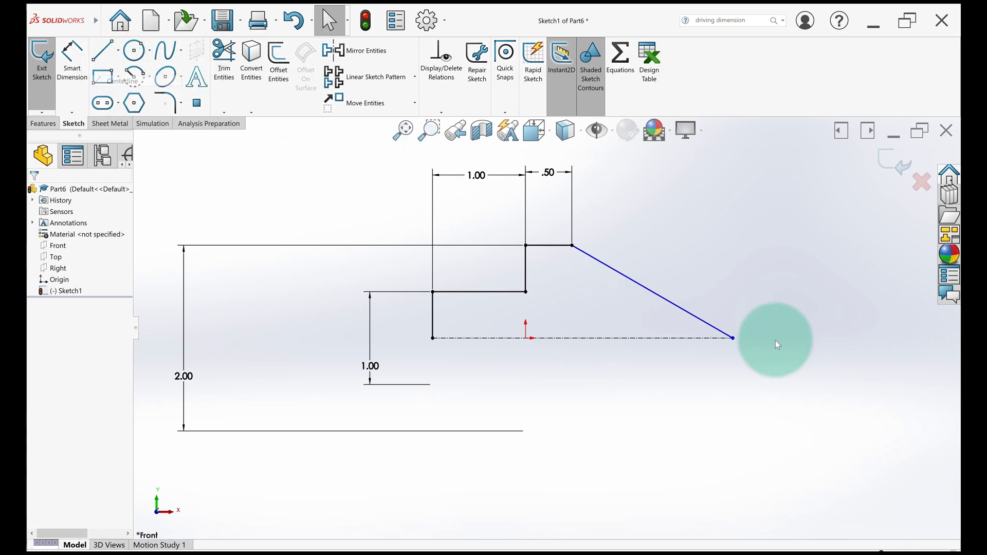
{"action": "left_click", "coordinate": [733, 337]}
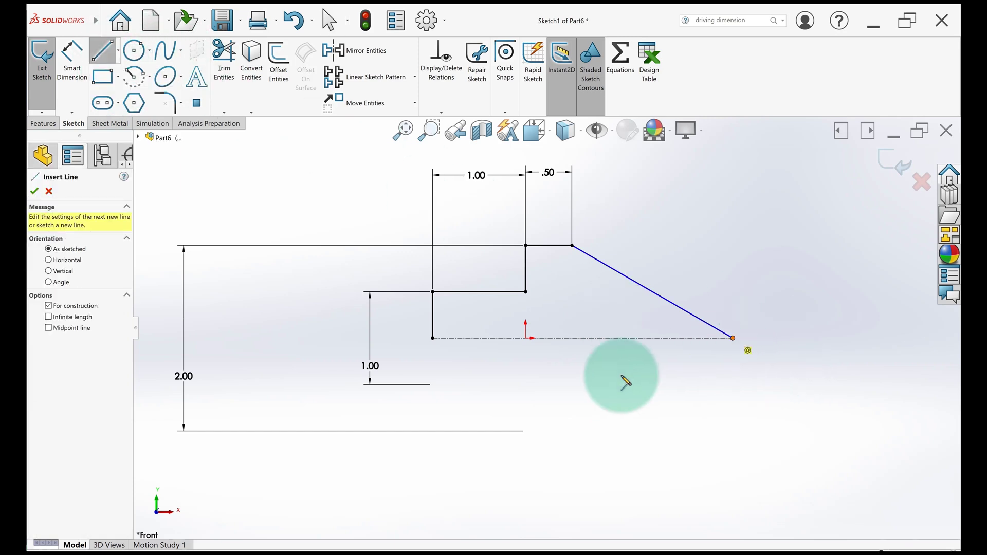
{"action": "left_click", "coordinate": [572, 403]}
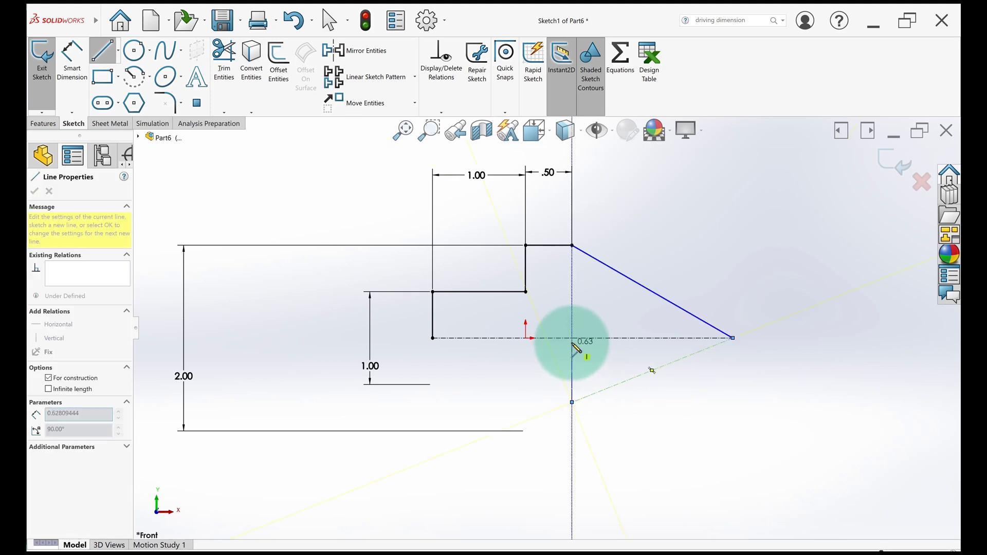
{"action": "left_click", "coordinate": [573, 339]}
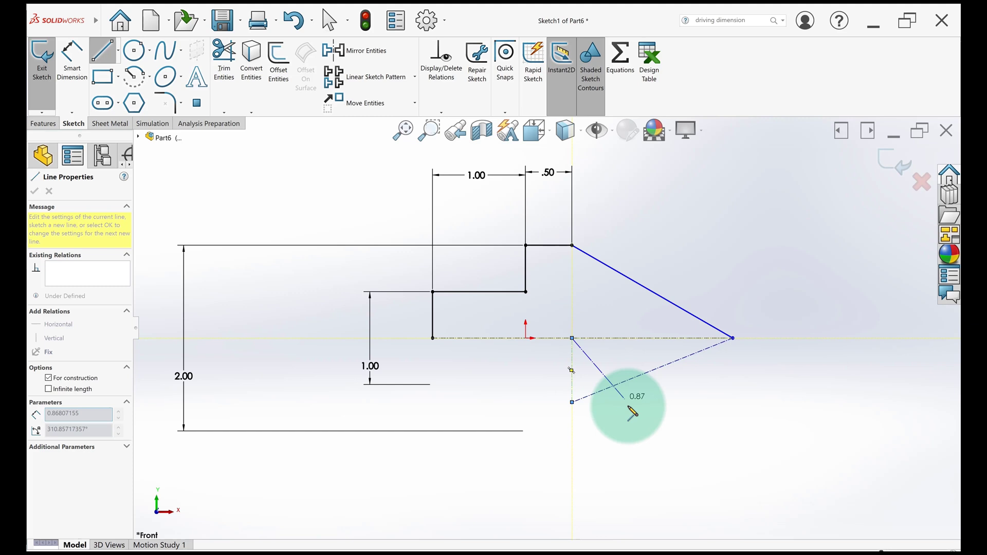
{"action": "right_click", "coordinate": [626, 383]}
{"action": "left_click", "coordinate": [646, 405]}
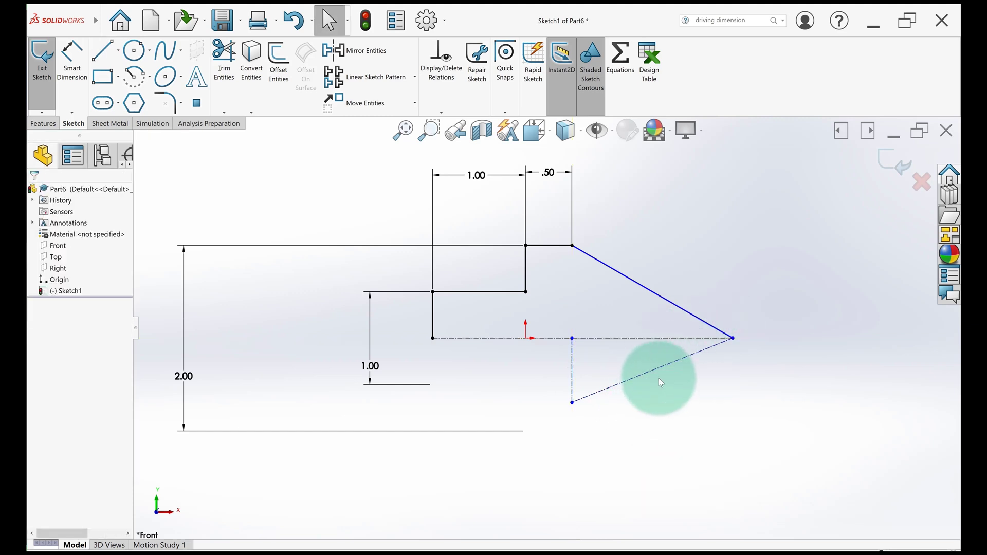
- Make the lower construction point and top cone corner symmetric about the centerline
{"action": "left_click", "coordinate": [572, 403]}
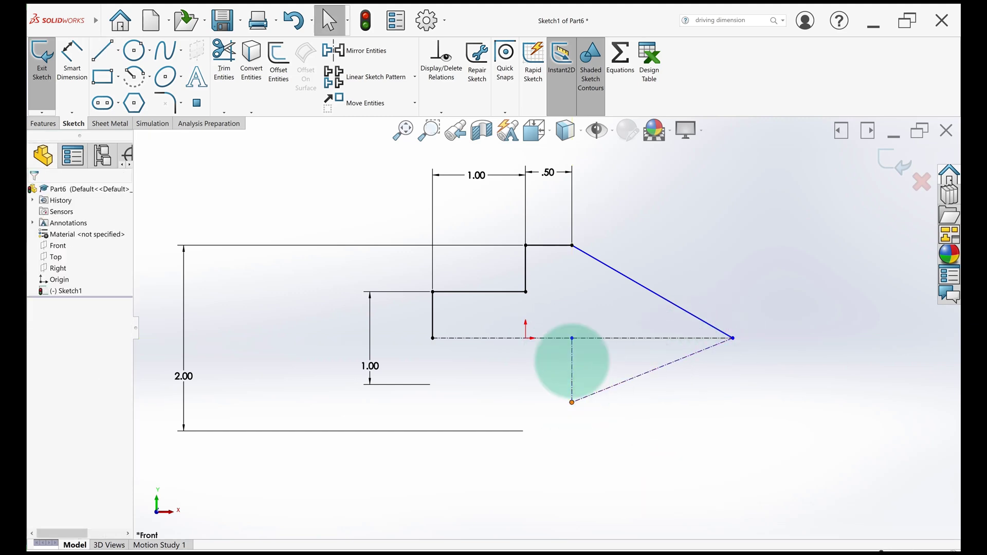
{"action": "left_click", "coordinate": [572, 246], "text": "ctrl"}
{"action": "left_click", "coordinate": [585, 341], "text": "ctrl"}
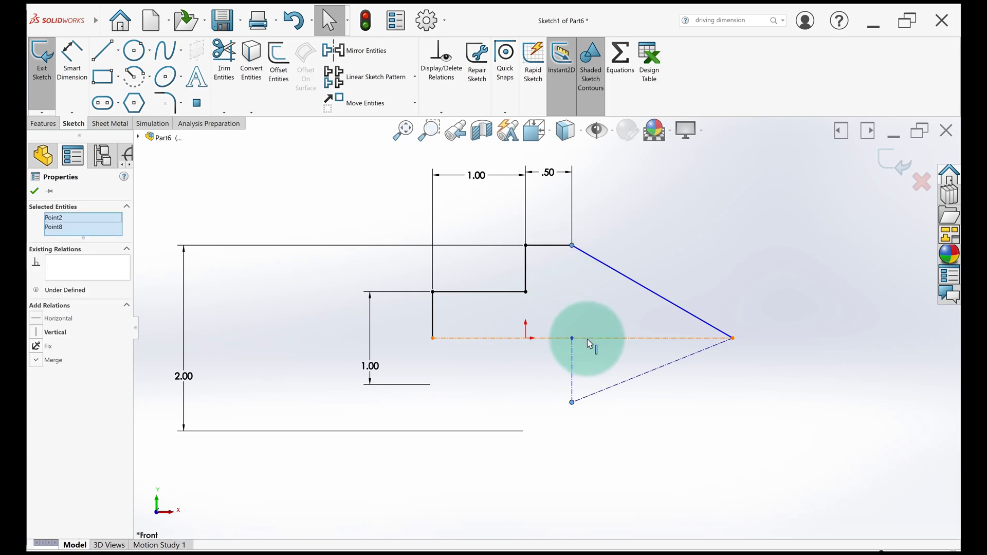
{"action": "left_click", "coordinate": [587, 338], "text": "ctrl"}
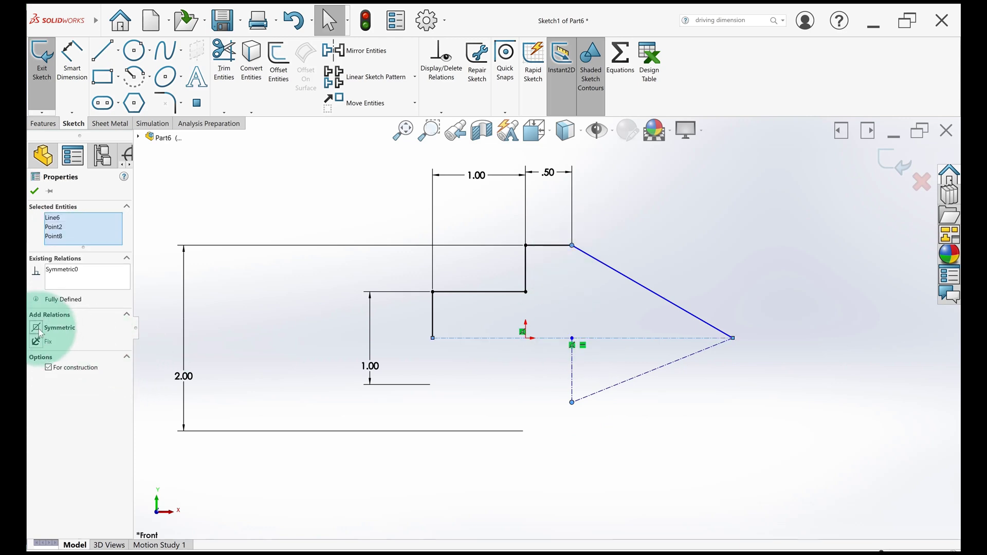
{"action": "left_click", "coordinate": [39, 329]}
- Drag the cone tip along the axis and check the construction points' relations
{"action": "left_click", "coordinate": [572, 431]}
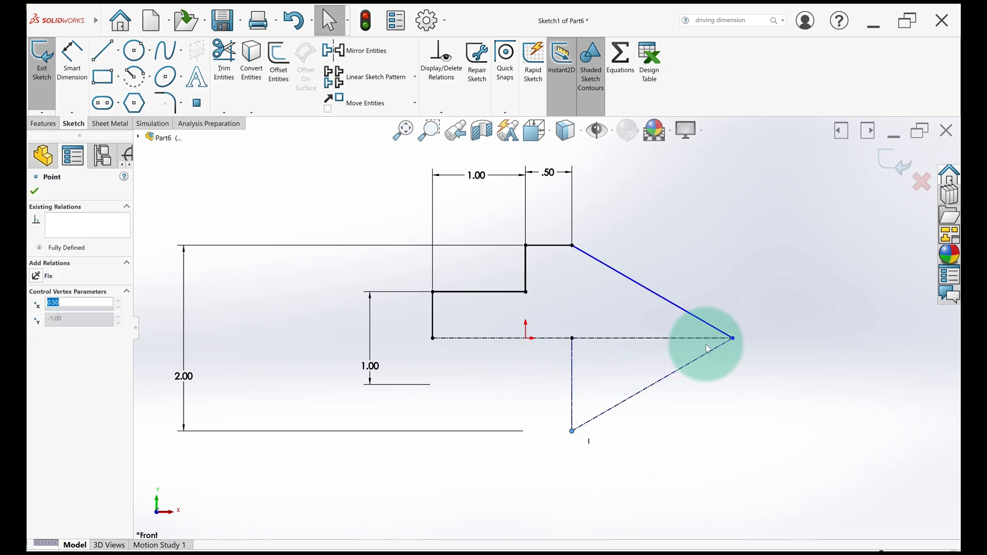
{"action": "left_click_drag", "start_coordinate": [728, 337], "coordinate": [702, 303]}
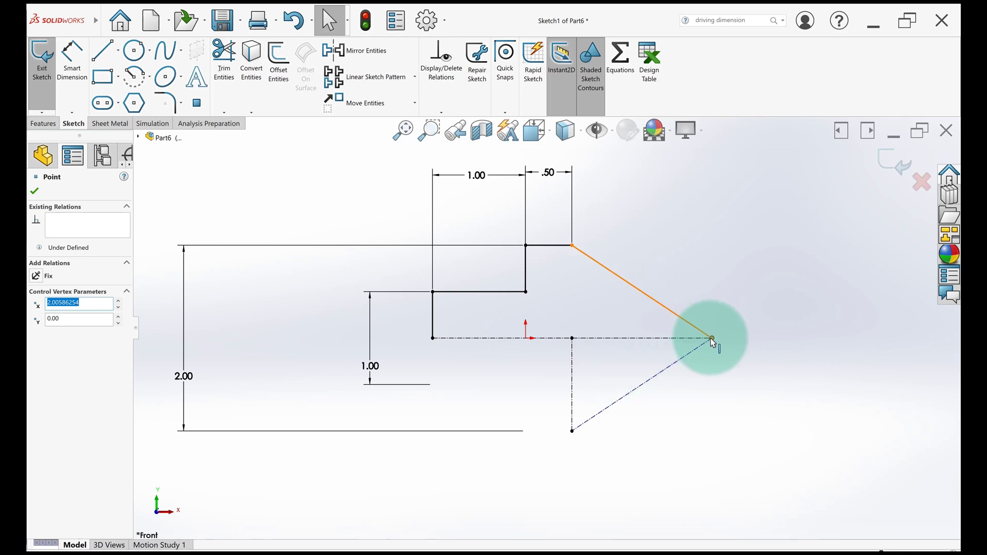
{"action": "left_click_drag", "start_coordinate": [712, 338], "coordinate": [674, 339]}
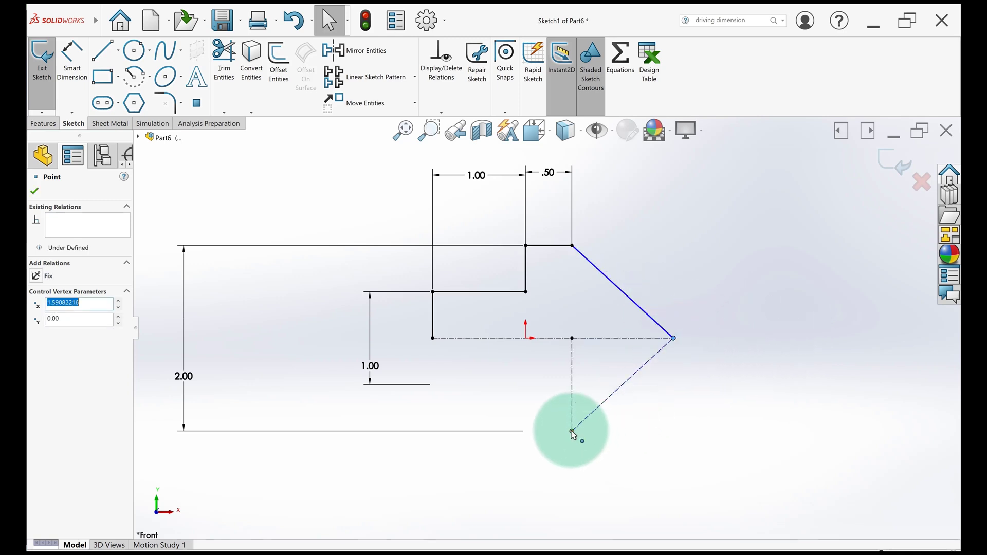
{"action": "left_click", "coordinate": [572, 431]}
{"action": "left_click", "coordinate": [573, 338]}
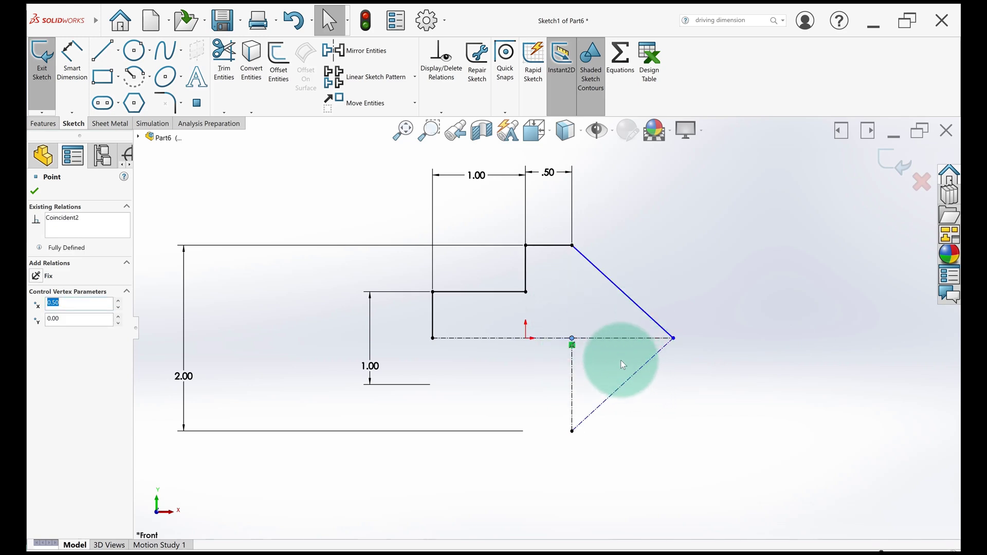
{"action": "left_click", "coordinate": [689, 274]}
- Dimension the sloped edge to the mirrored construction line at 60° and move the label above the cone
{"action": "left_click", "coordinate": [68, 79]}
{"action": "left_click_drag", "start_coordinate": [725, 366], "coordinate": [629, 384]}
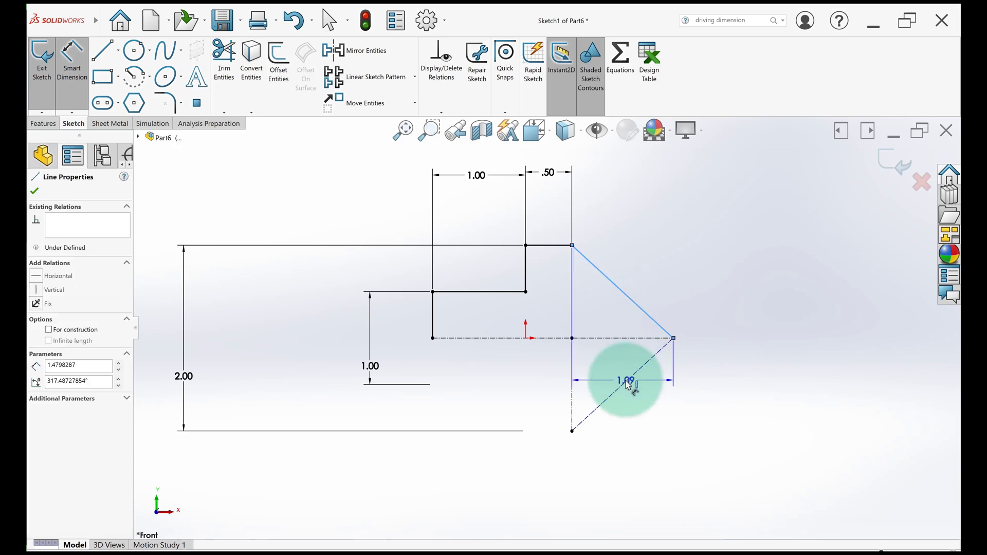
{"action": "left_click", "coordinate": [612, 351]}
{"action": "left_click", "coordinate": [658, 398]}
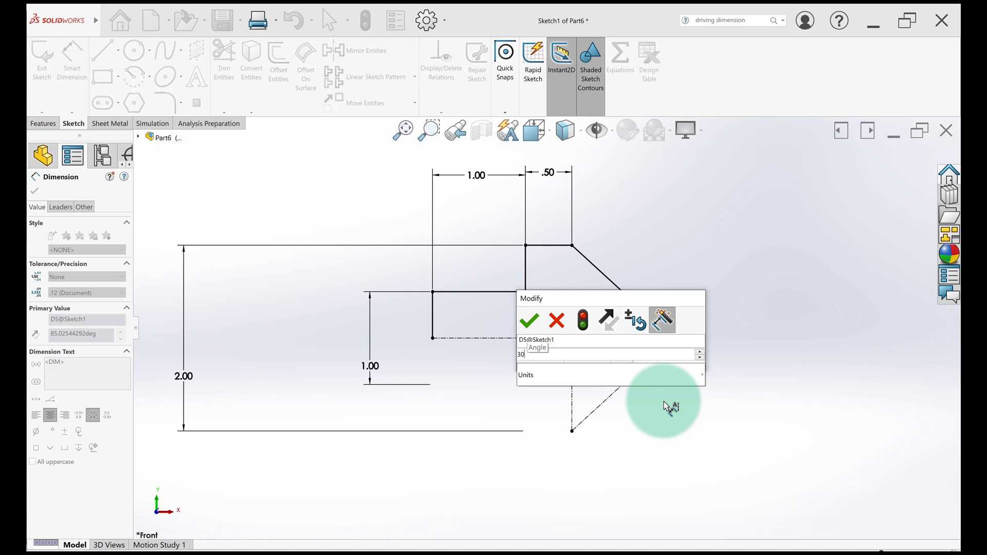
{"action": "key", "text": "Return"}
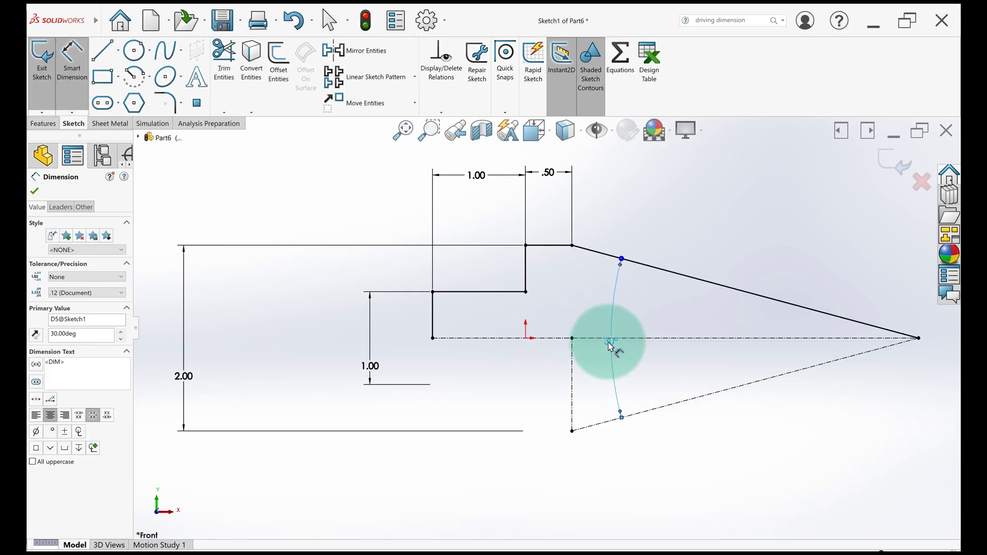
{"action": "key", "text": "Escape"}
{"action": "double_click", "coordinate": [611, 341]}
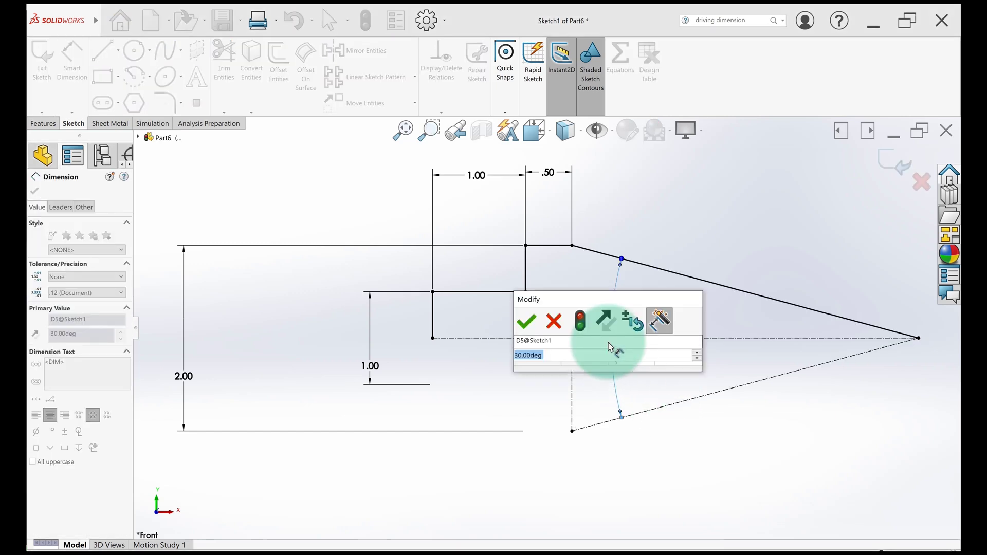
{"action": "key", "text": "Return"}
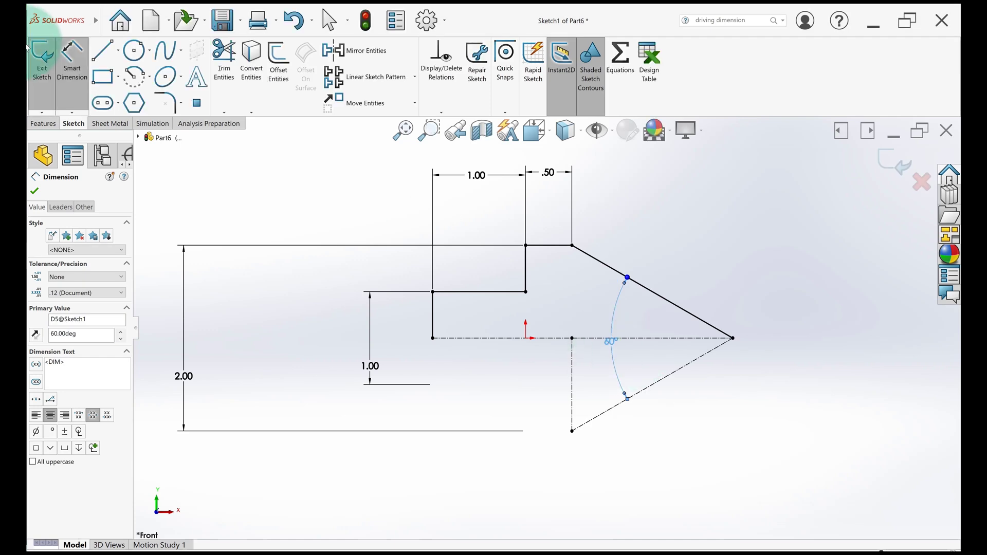
{"action": "left_click_drag", "start_coordinate": [617, 363], "coordinate": [679, 255]}
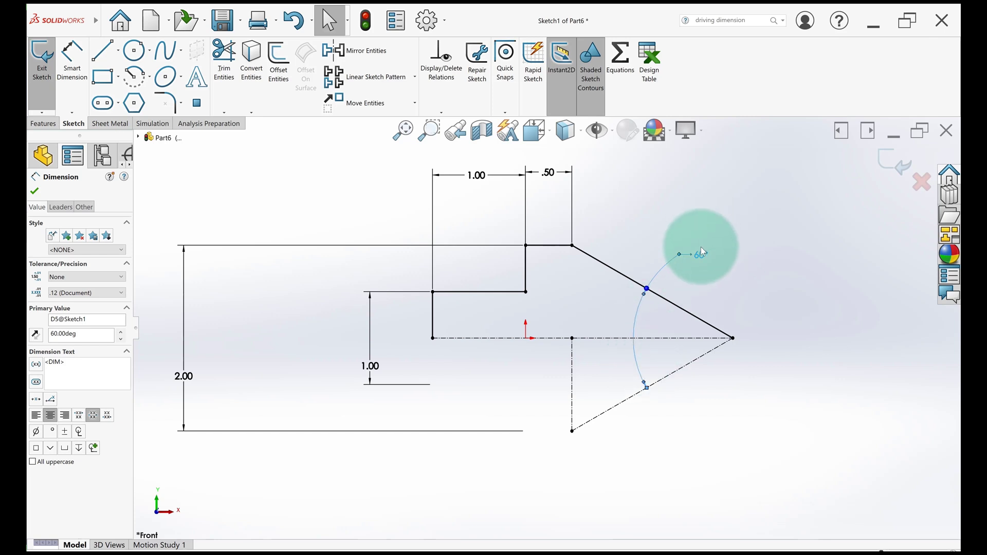
{"action": "left_click", "coordinate": [286, 400]}
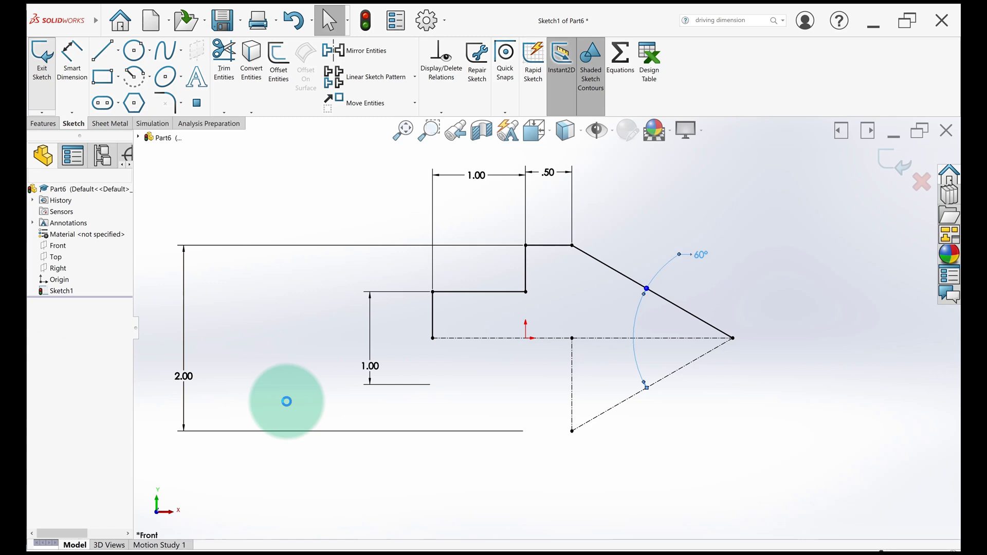
- Revolve the closed sketch 360° about the centerline to create Revolve1
{"action": "key", "text": "r"}
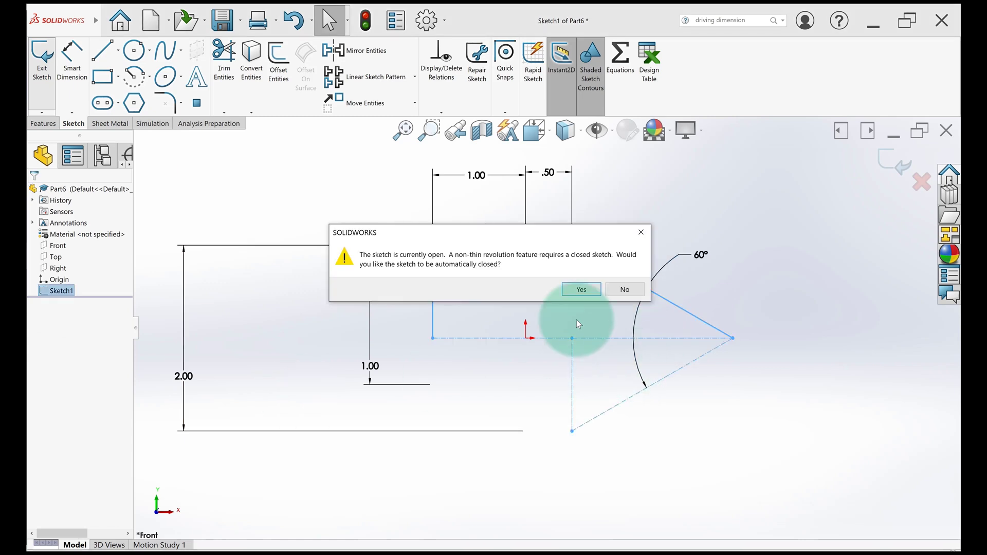
{"action": "left_click", "coordinate": [583, 290]}
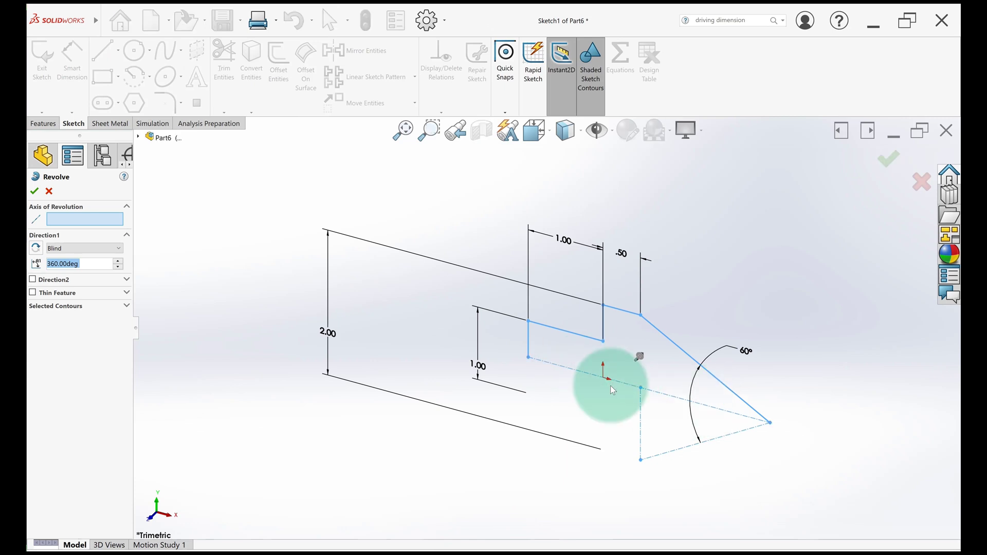
{"action": "left_click", "coordinate": [566, 368]}
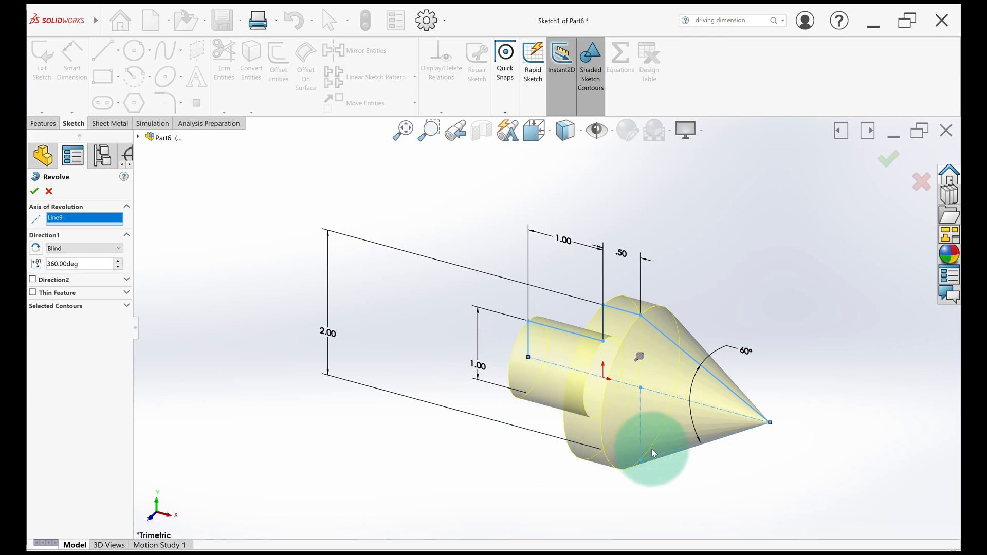
{"action": "scroll", "coordinate": [642, 440], "scroll_direction": "down", "scroll_amount": 3}
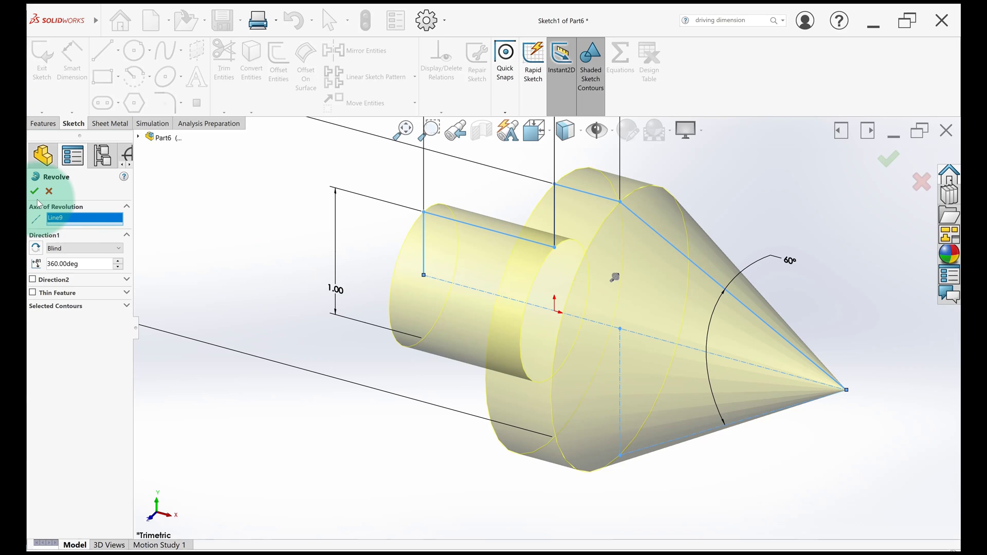
{"action": "key", "text": "Return"}
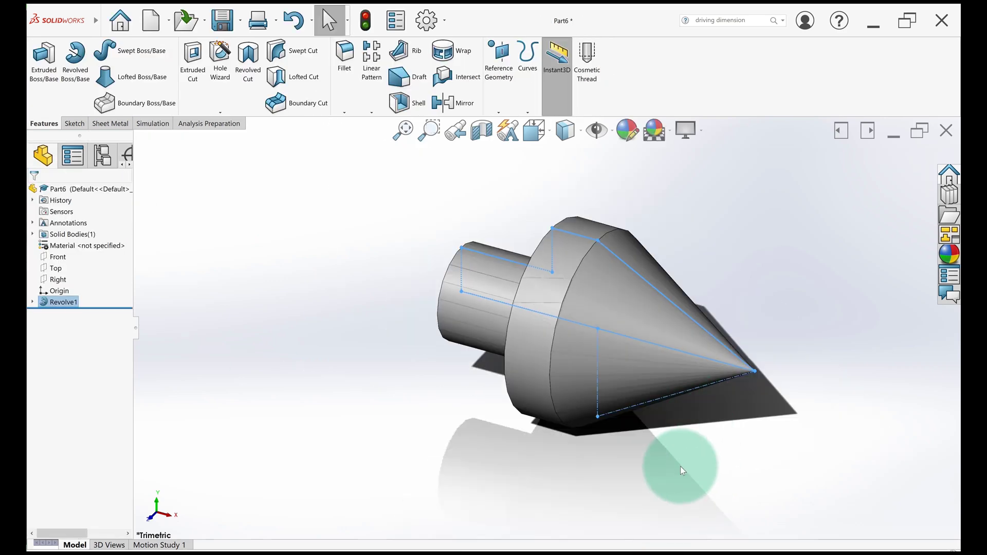
{"action": "middle_click_drag", "start_coordinate": [622, 453], "coordinate": [619, 337]}
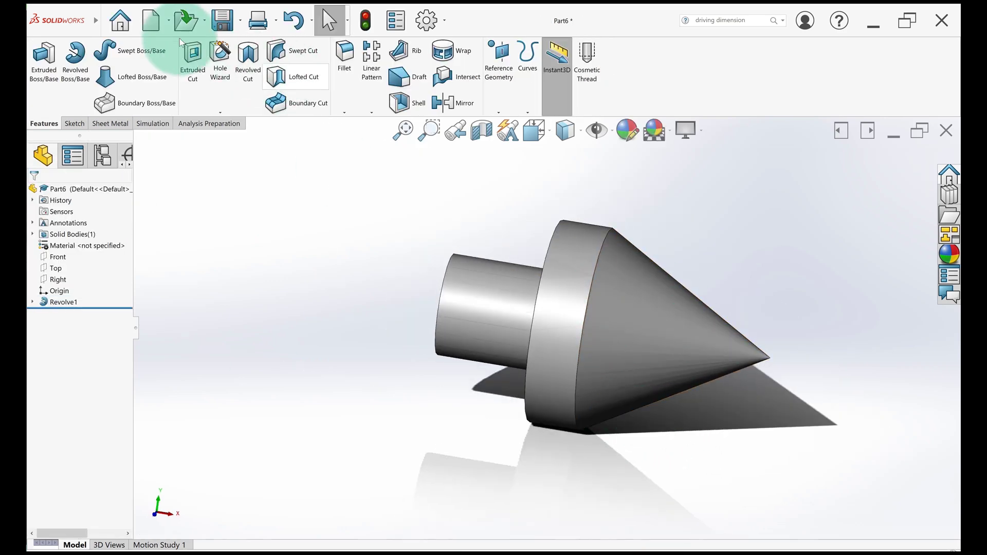
- Create a B-SIZE drawing and place Part6's side view as Drawing View1
{"action": "left_click", "coordinate": [151, 20]}
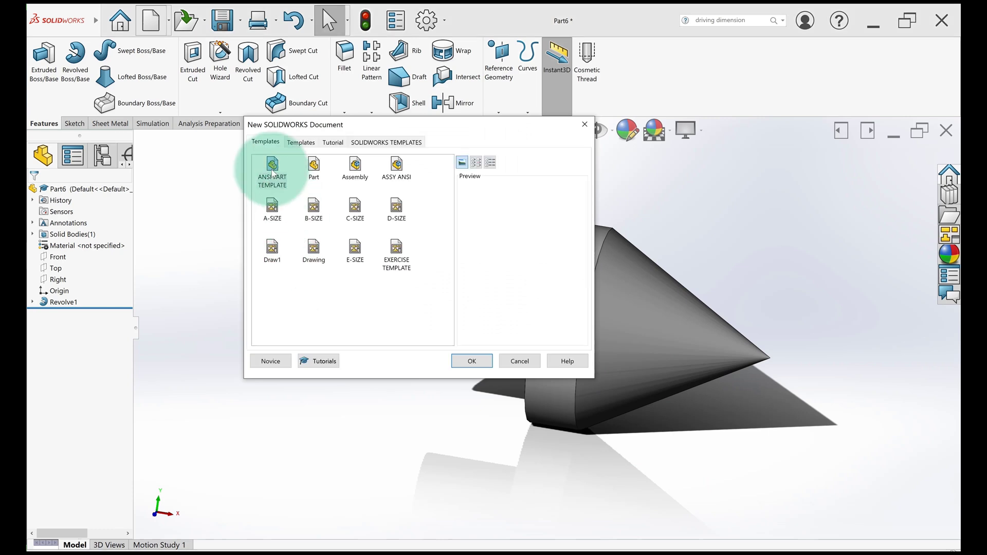
{"action": "double_click", "coordinate": [313, 206]}
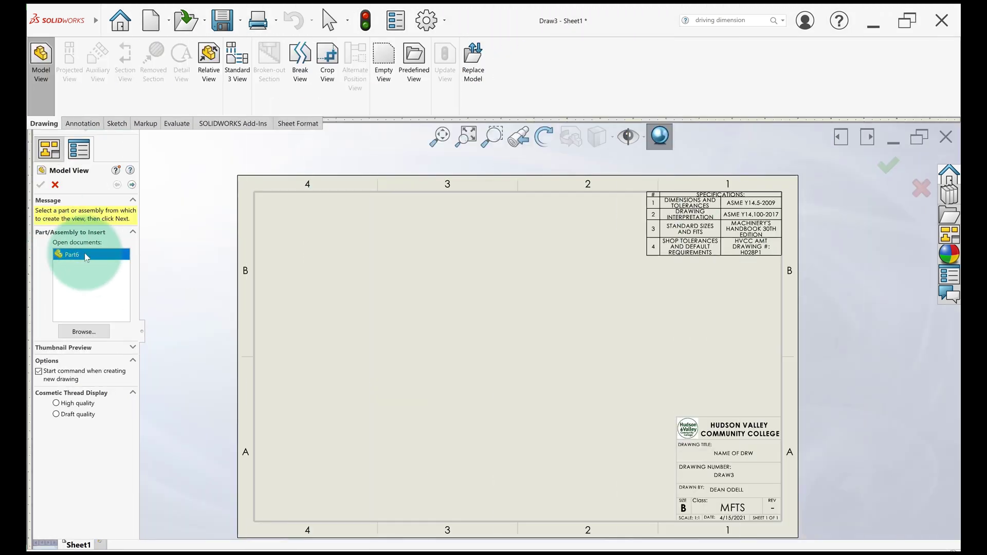
{"action": "double_click", "coordinate": [86, 255]}
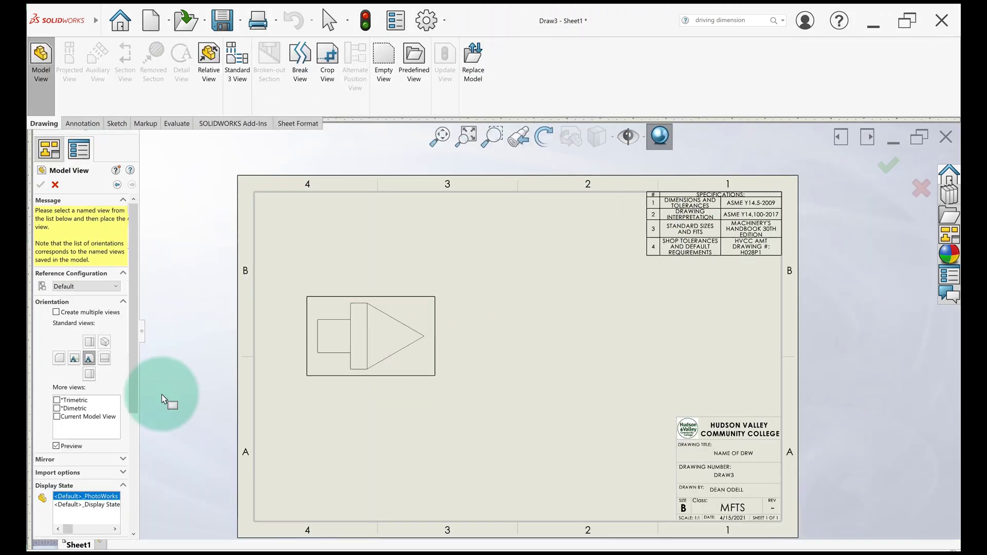
{"action": "left_click", "coordinate": [441, 341]}
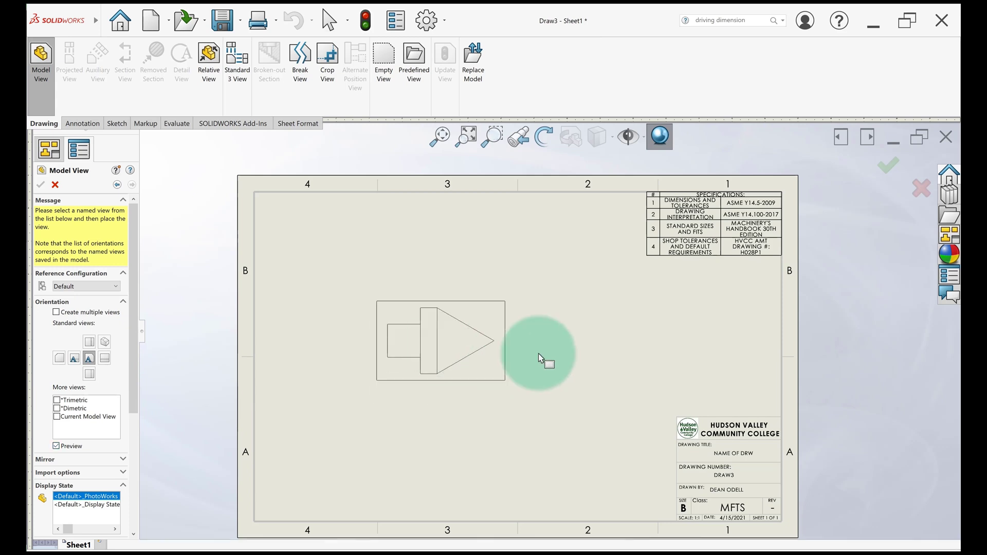
{"action": "left_click", "coordinate": [41, 185]}
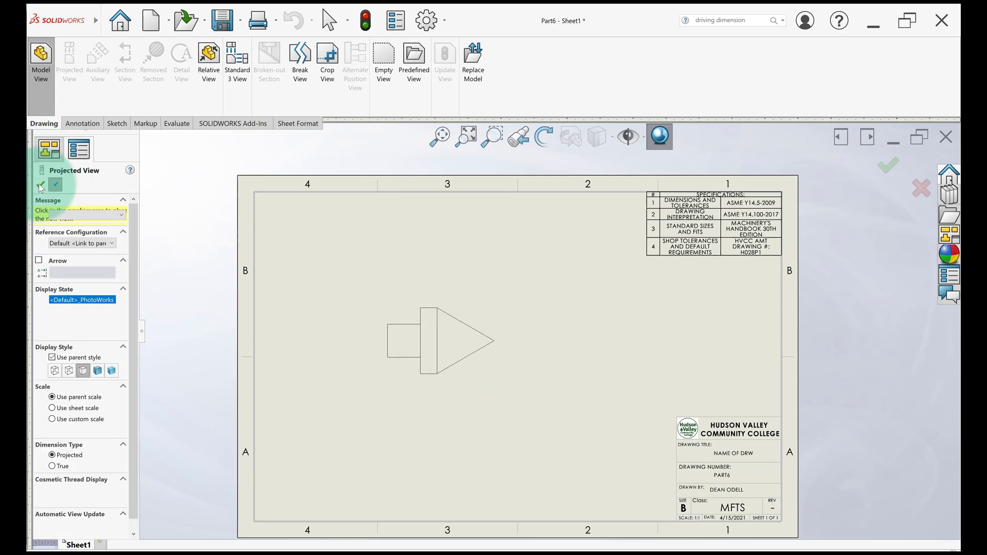
{"action": "left_click", "coordinate": [39, 184]}
- Import the model dimensions into Drawing View1 and move the 60.00° angle beside the cone tip
{"action": "left_click", "coordinate": [76, 124]}
{"action": "left_click", "coordinate": [77, 67]}
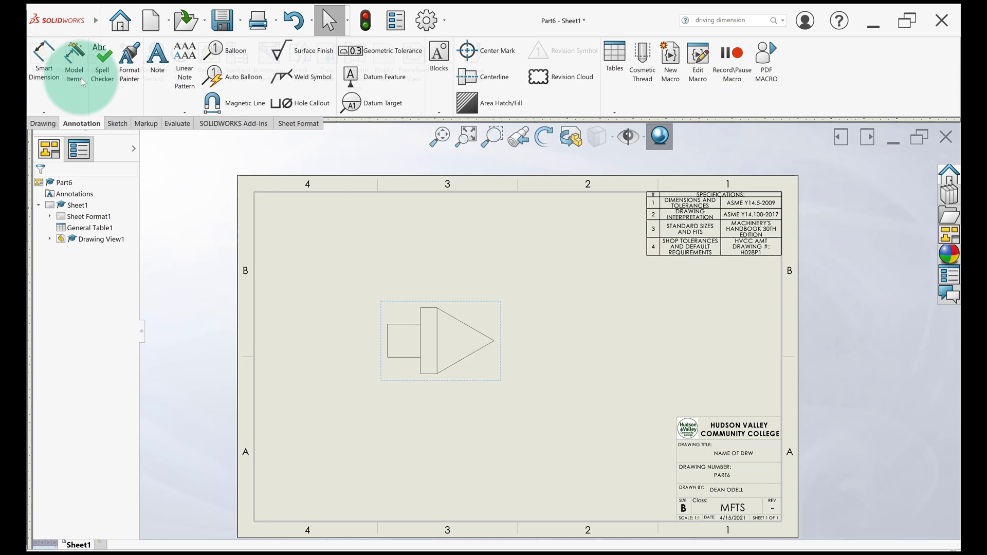
{"action": "left_click", "coordinate": [466, 333]}
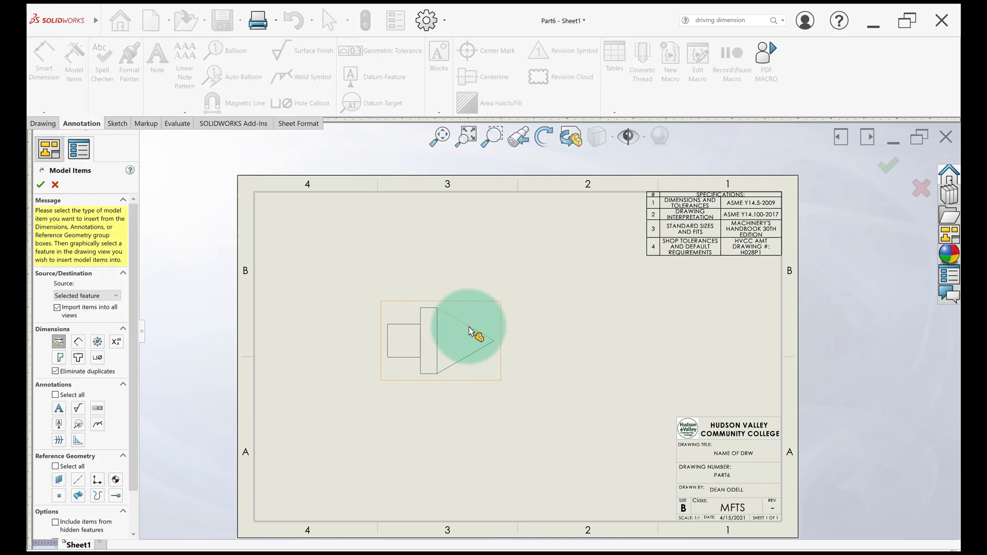
{"action": "scroll", "coordinate": [510, 377], "scroll_direction": "down", "scroll_amount": 1}
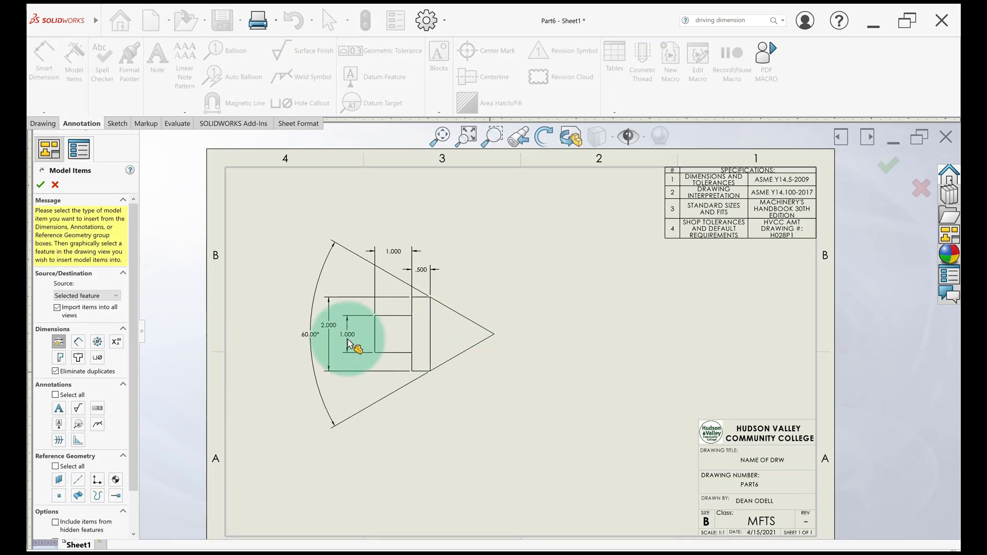
{"action": "left_click", "coordinate": [41, 185]}
{"action": "left_click_drag", "start_coordinate": [310, 334], "coordinate": [493, 316]}
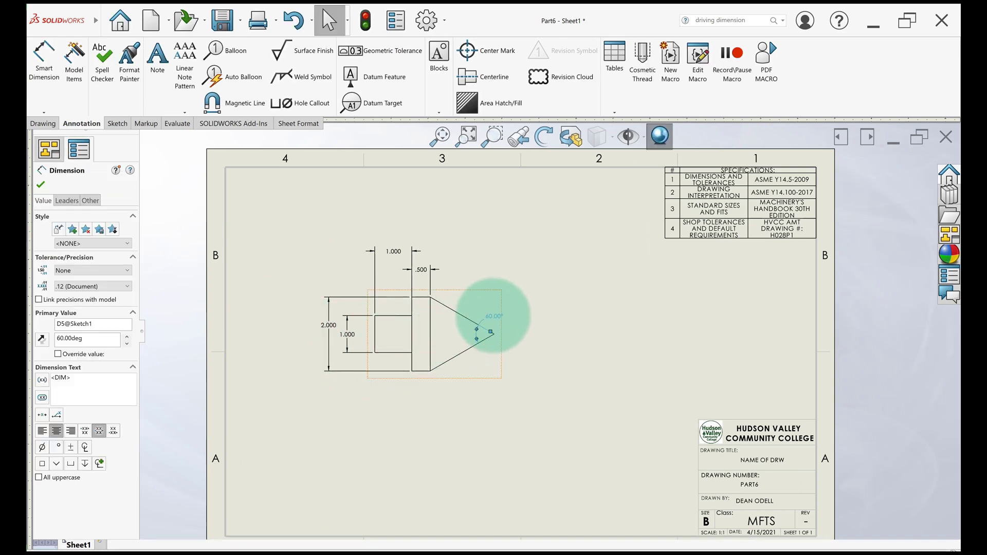
- Edit the 60.00° cone-angle dimension on the drawing to 30° and rebuild the model
{"action": "double_click", "coordinate": [494, 318]}
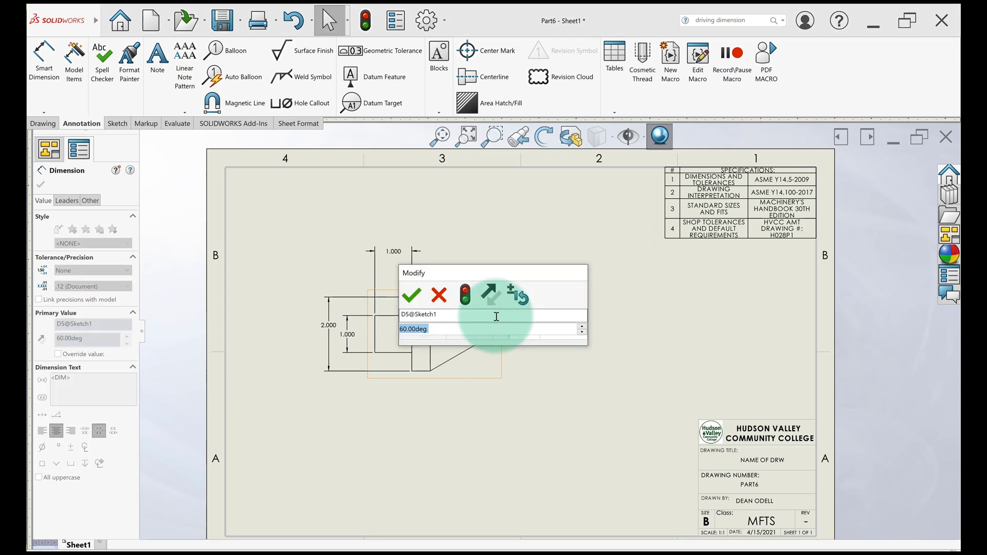
{"action": "type", "text": "30"}
{"action": "key", "text": "Return"}
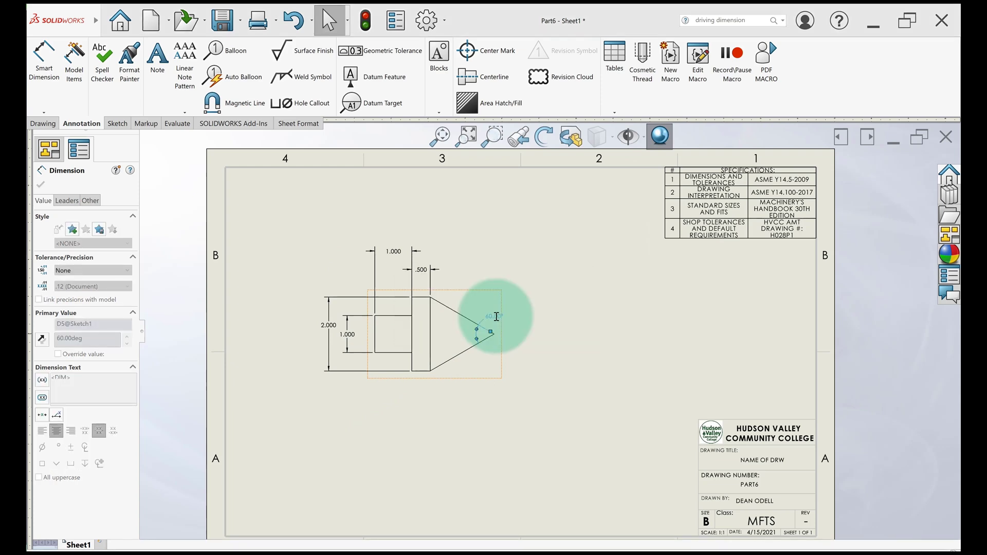
{"action": "left_click", "coordinate": [376, 34]}
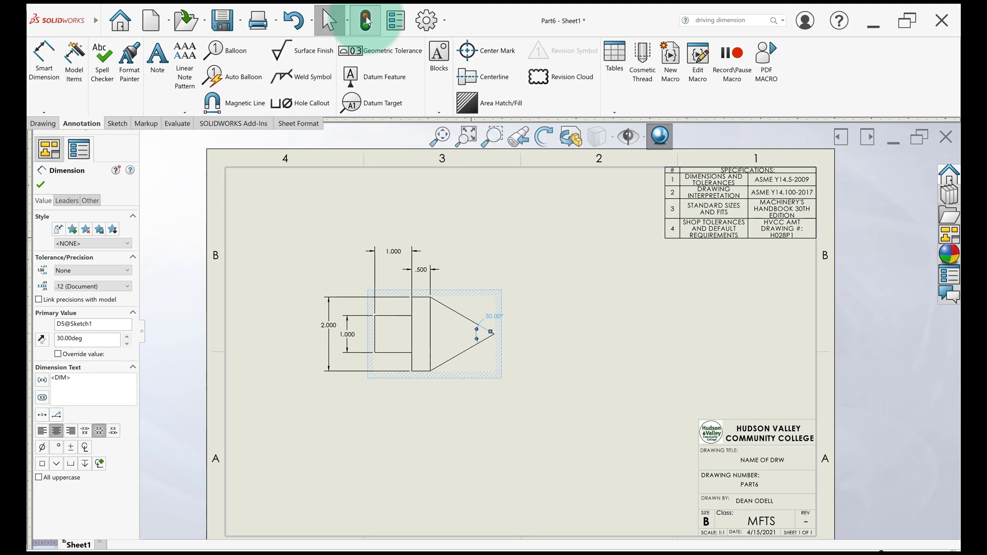